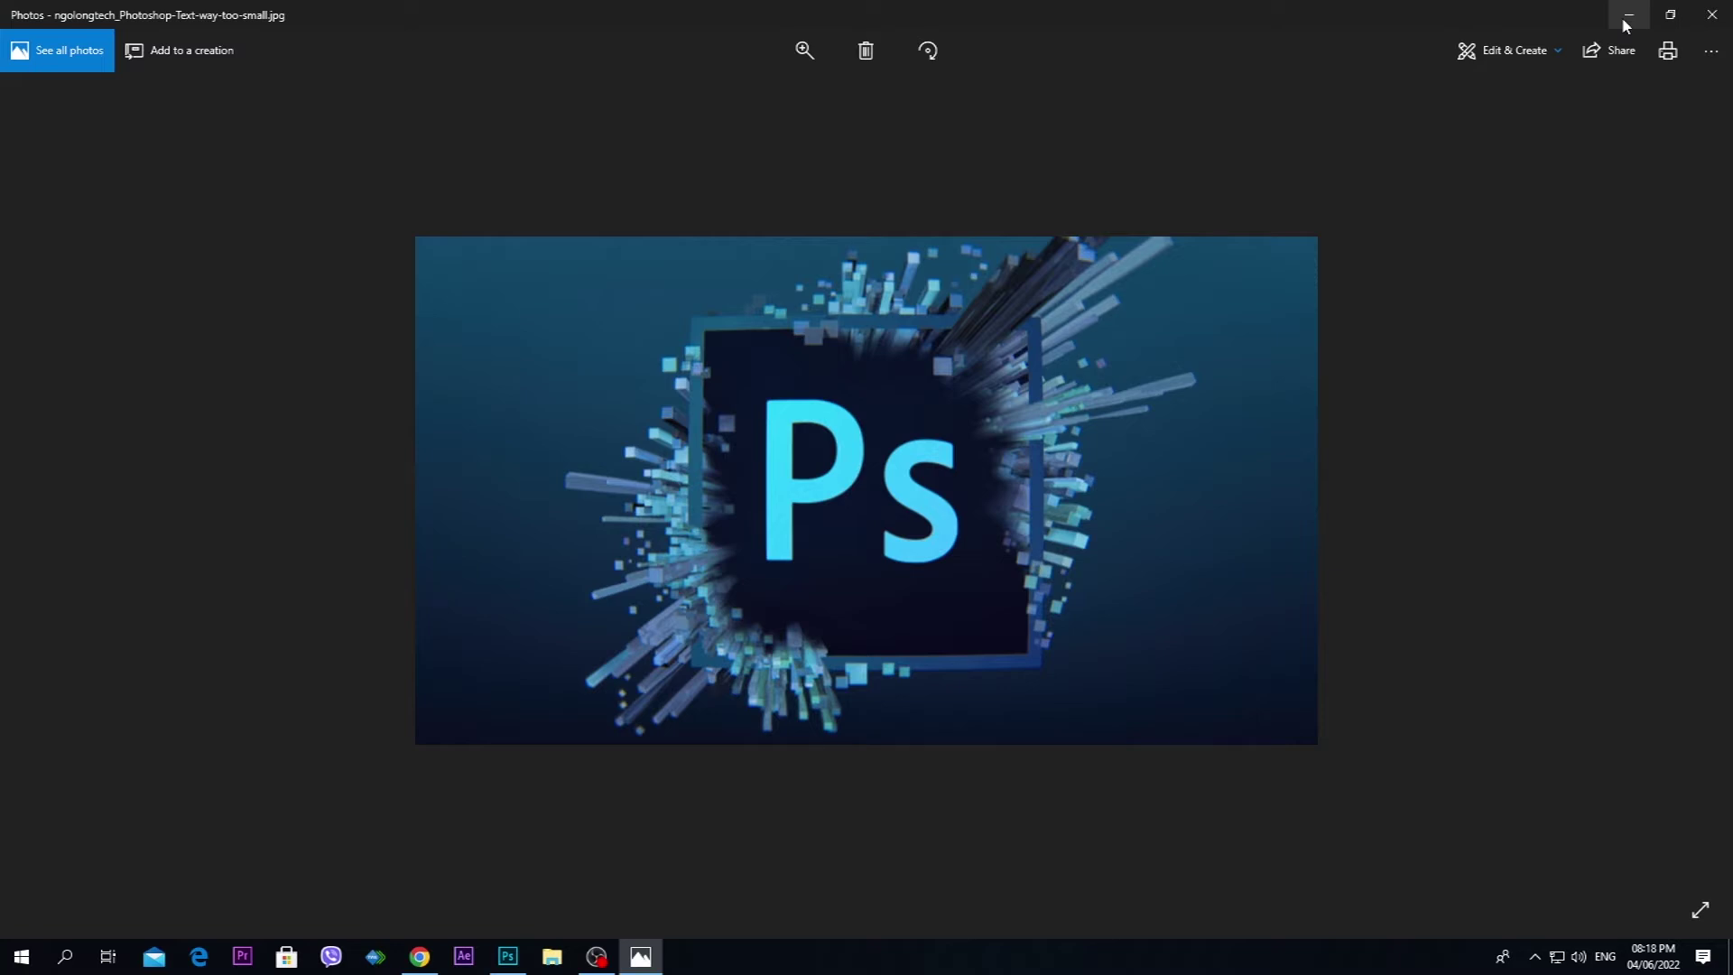
# - Switch to Photoshop and start creating a new document
pyautogui.moveTo(509, 968)
pyautogui.rightClick(510, 966)
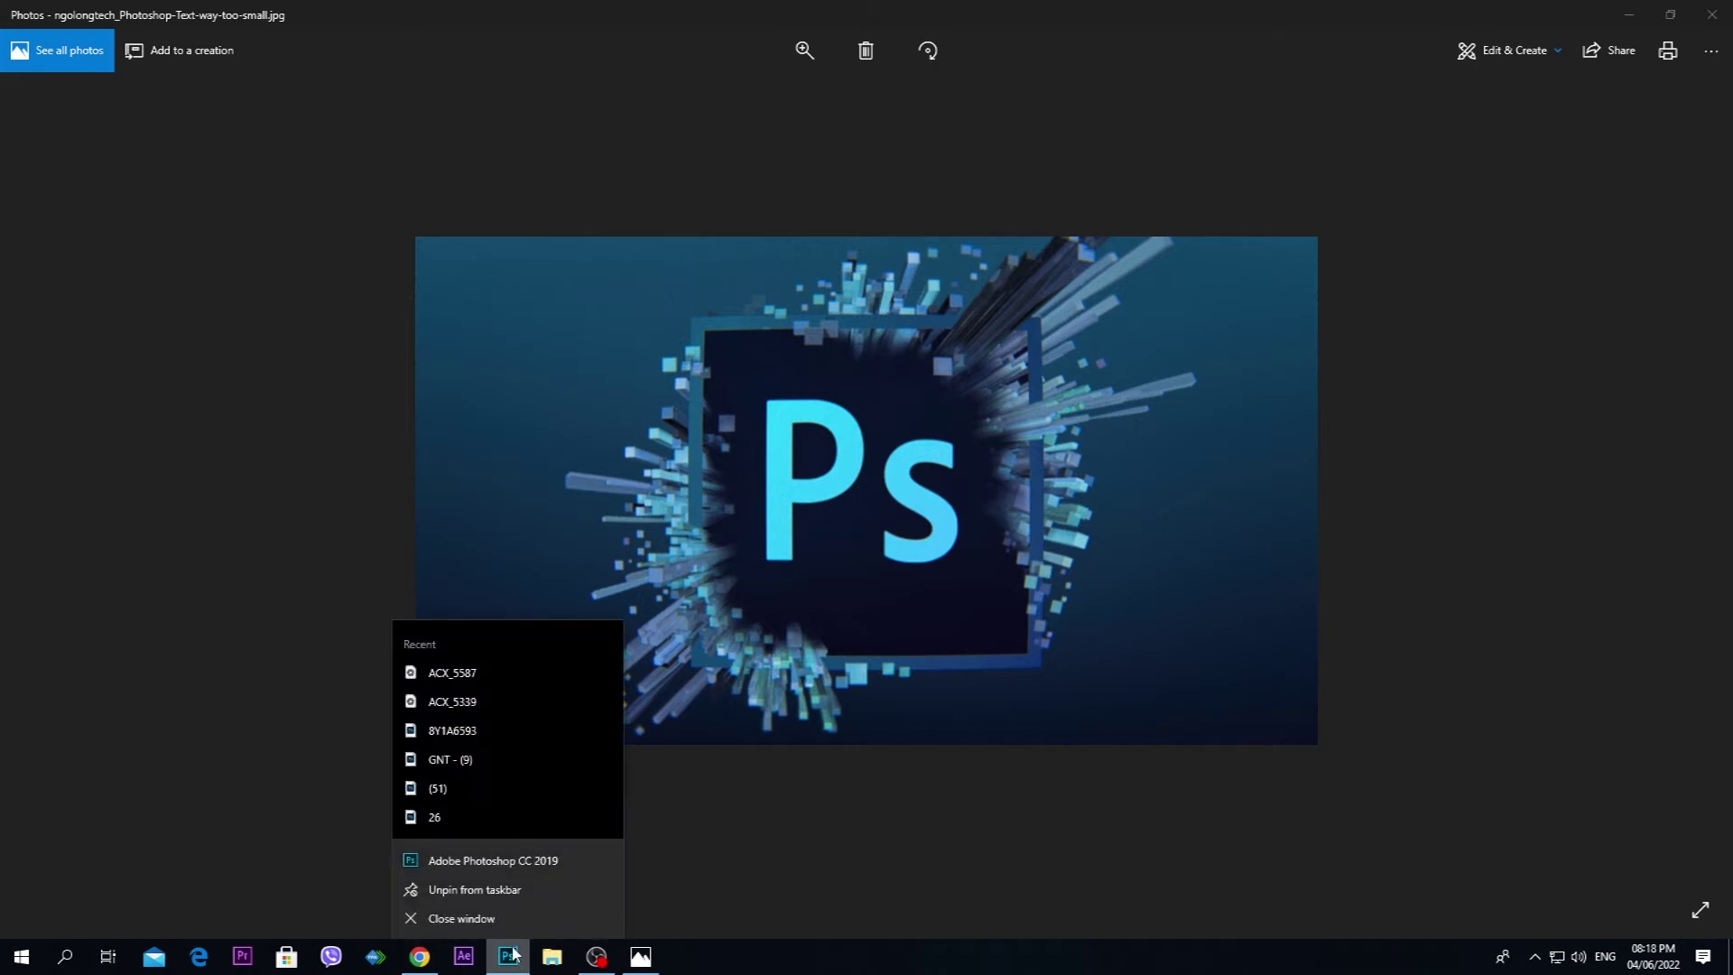
pyautogui.rightClick(516, 956)
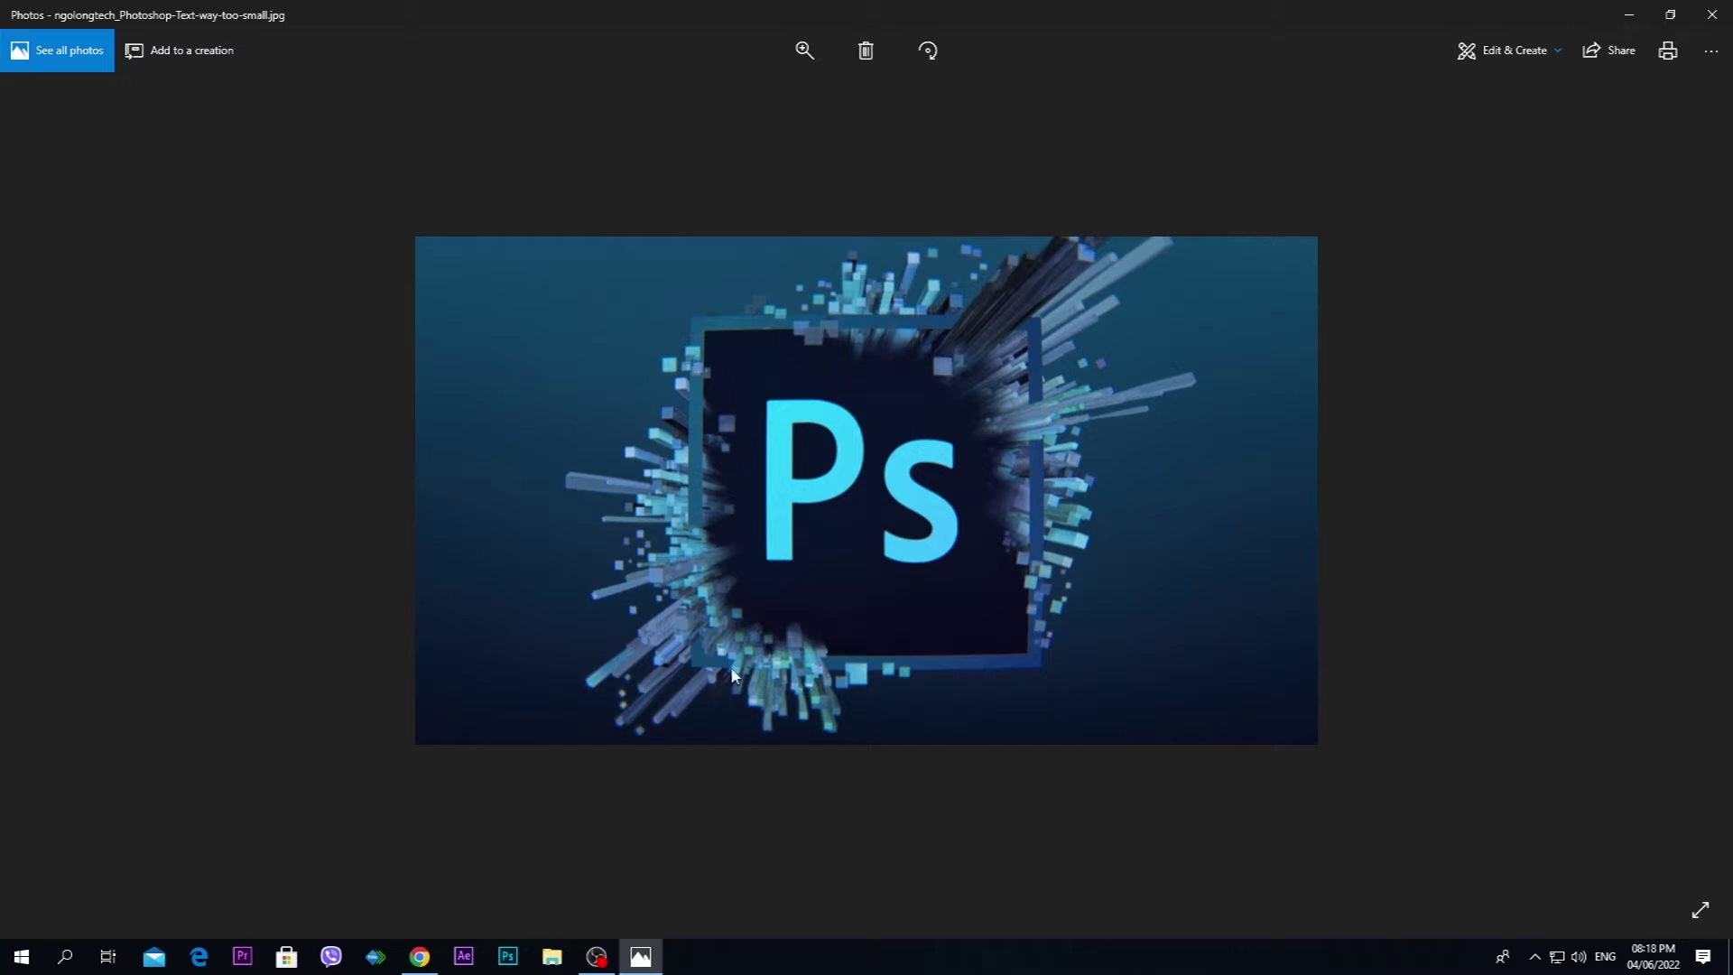
pyautogui.click(507, 959)
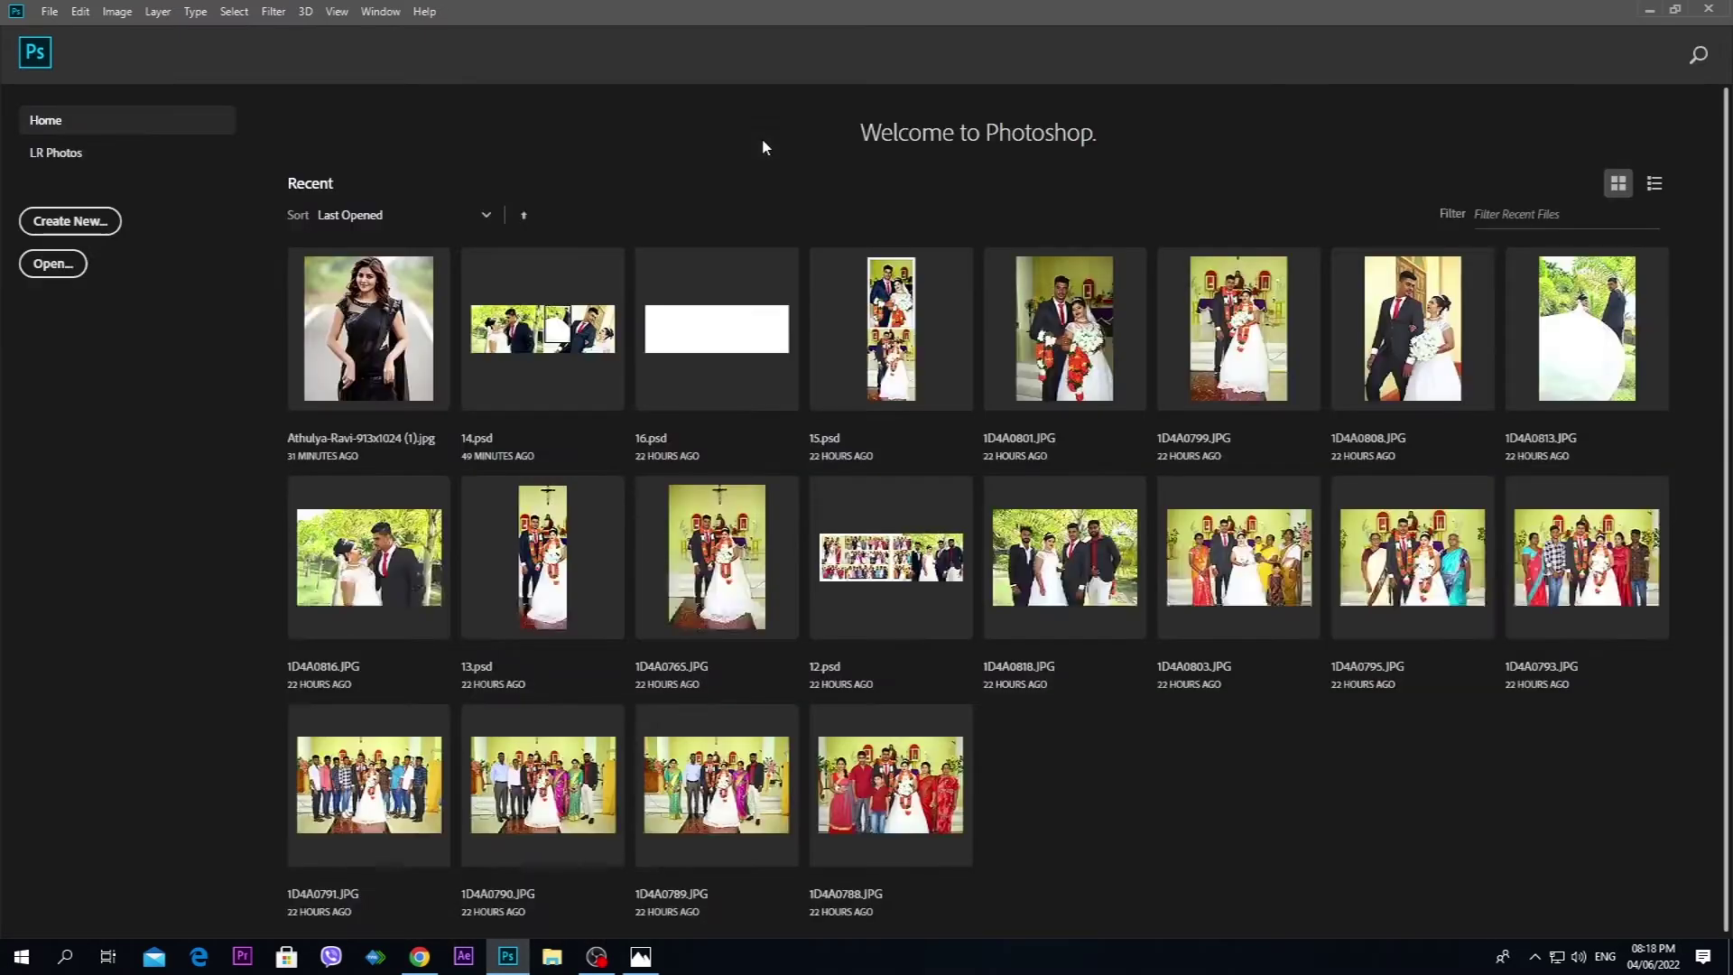
pyautogui.click(49, 12)
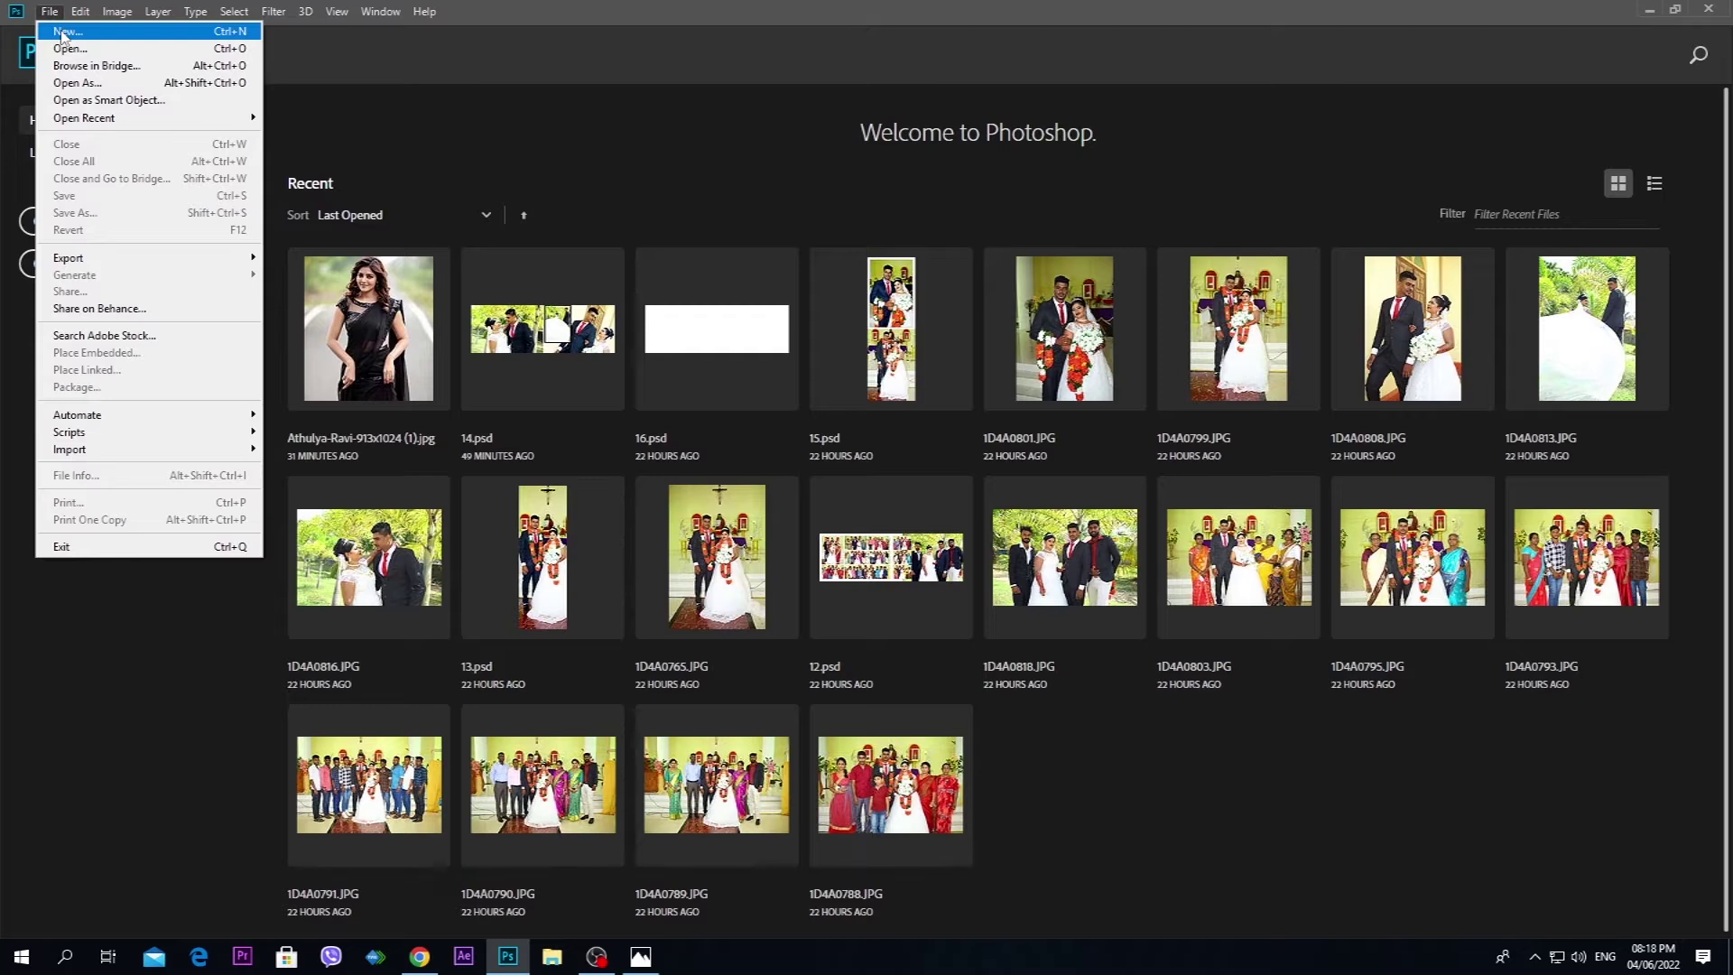
pyautogui.click(63, 32)
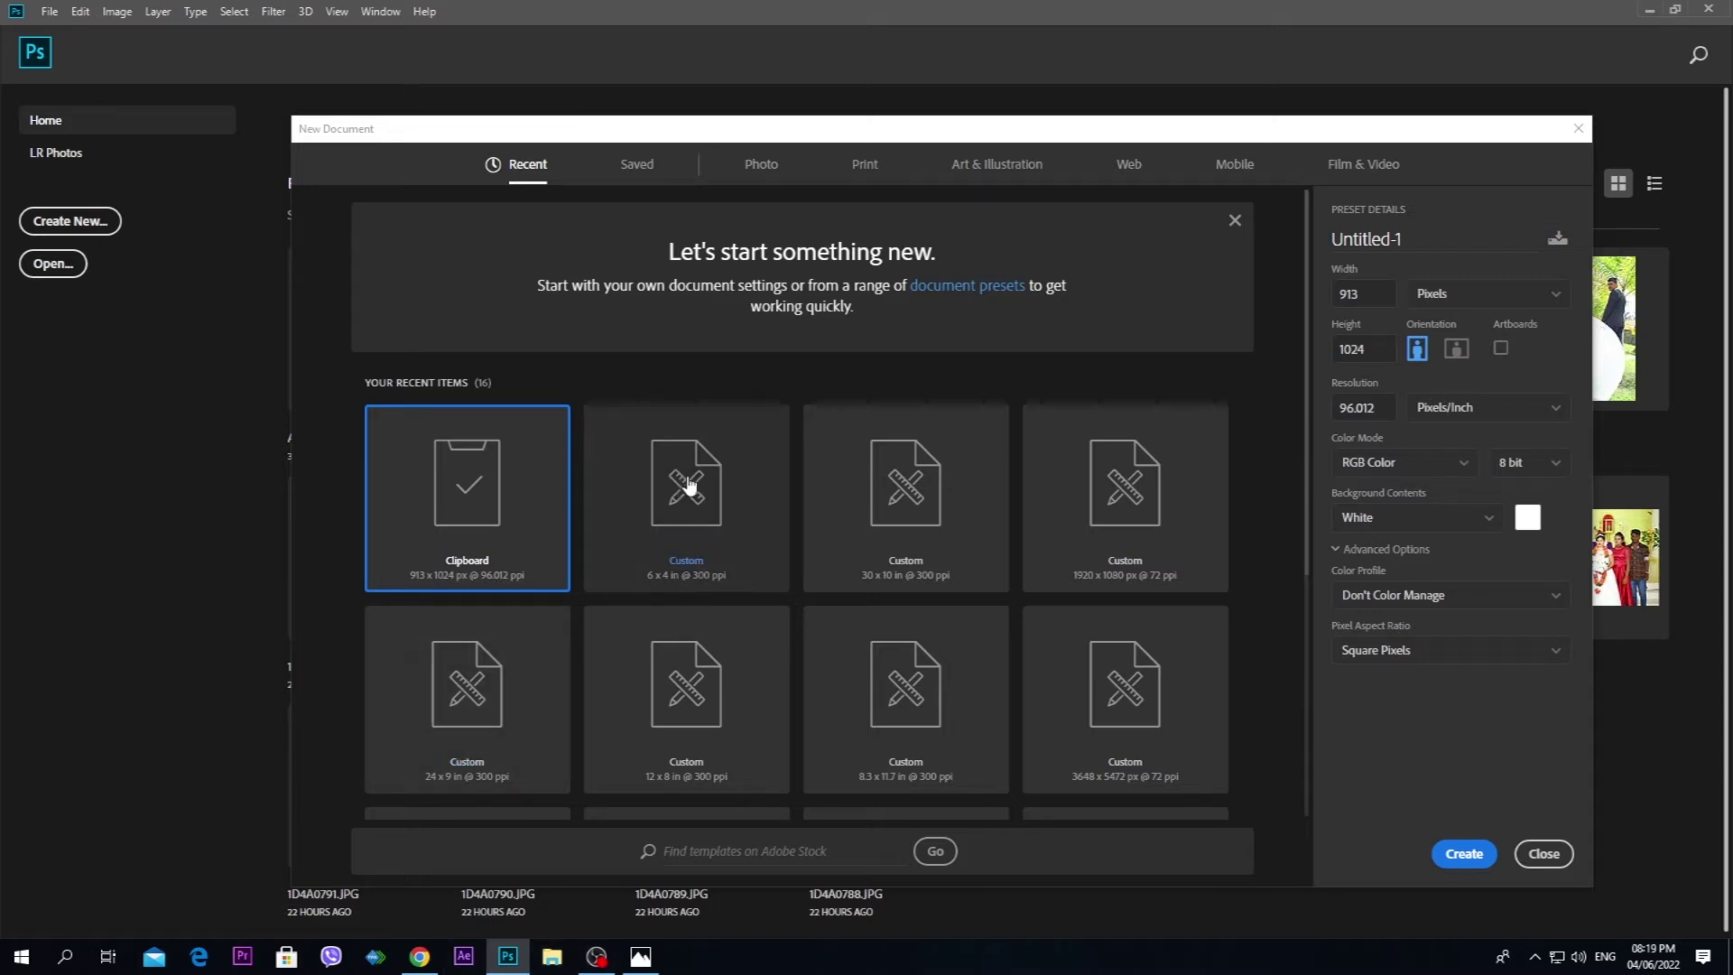
# - Change the new document's size unit to inches
pyautogui.click(1468, 295)
pyautogui.click(1469, 306)
pyautogui.click(1469, 307)
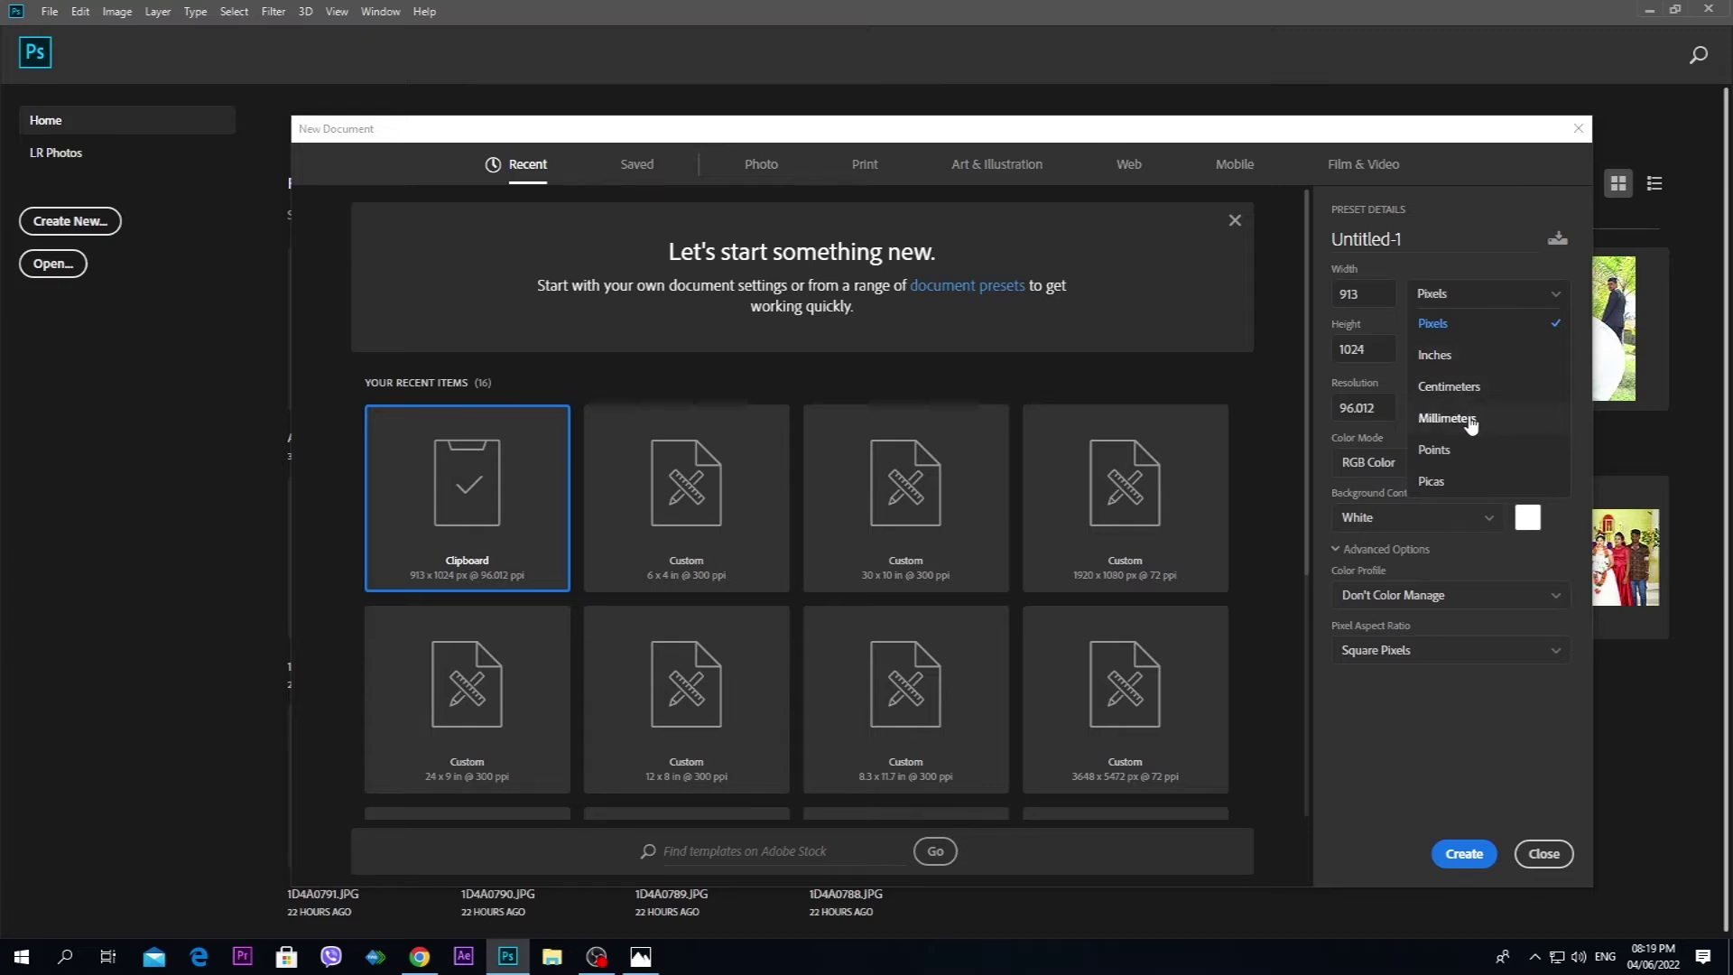
pyautogui.click(1481, 305)
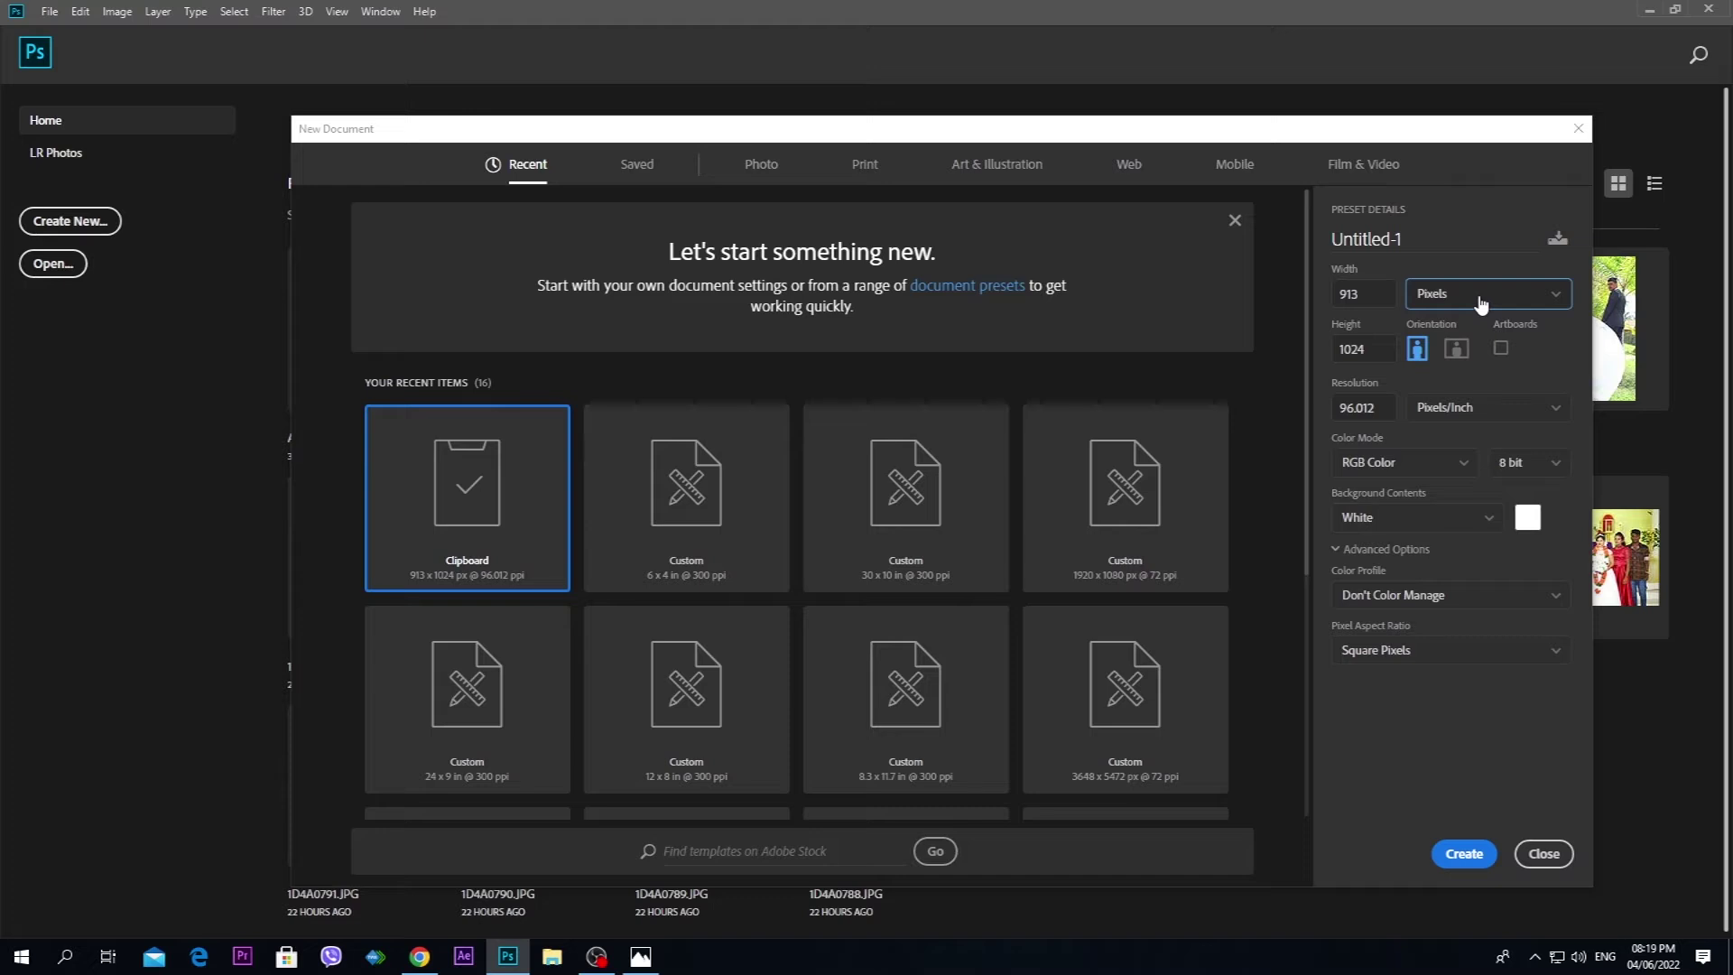
pyautogui.click(1481, 305)
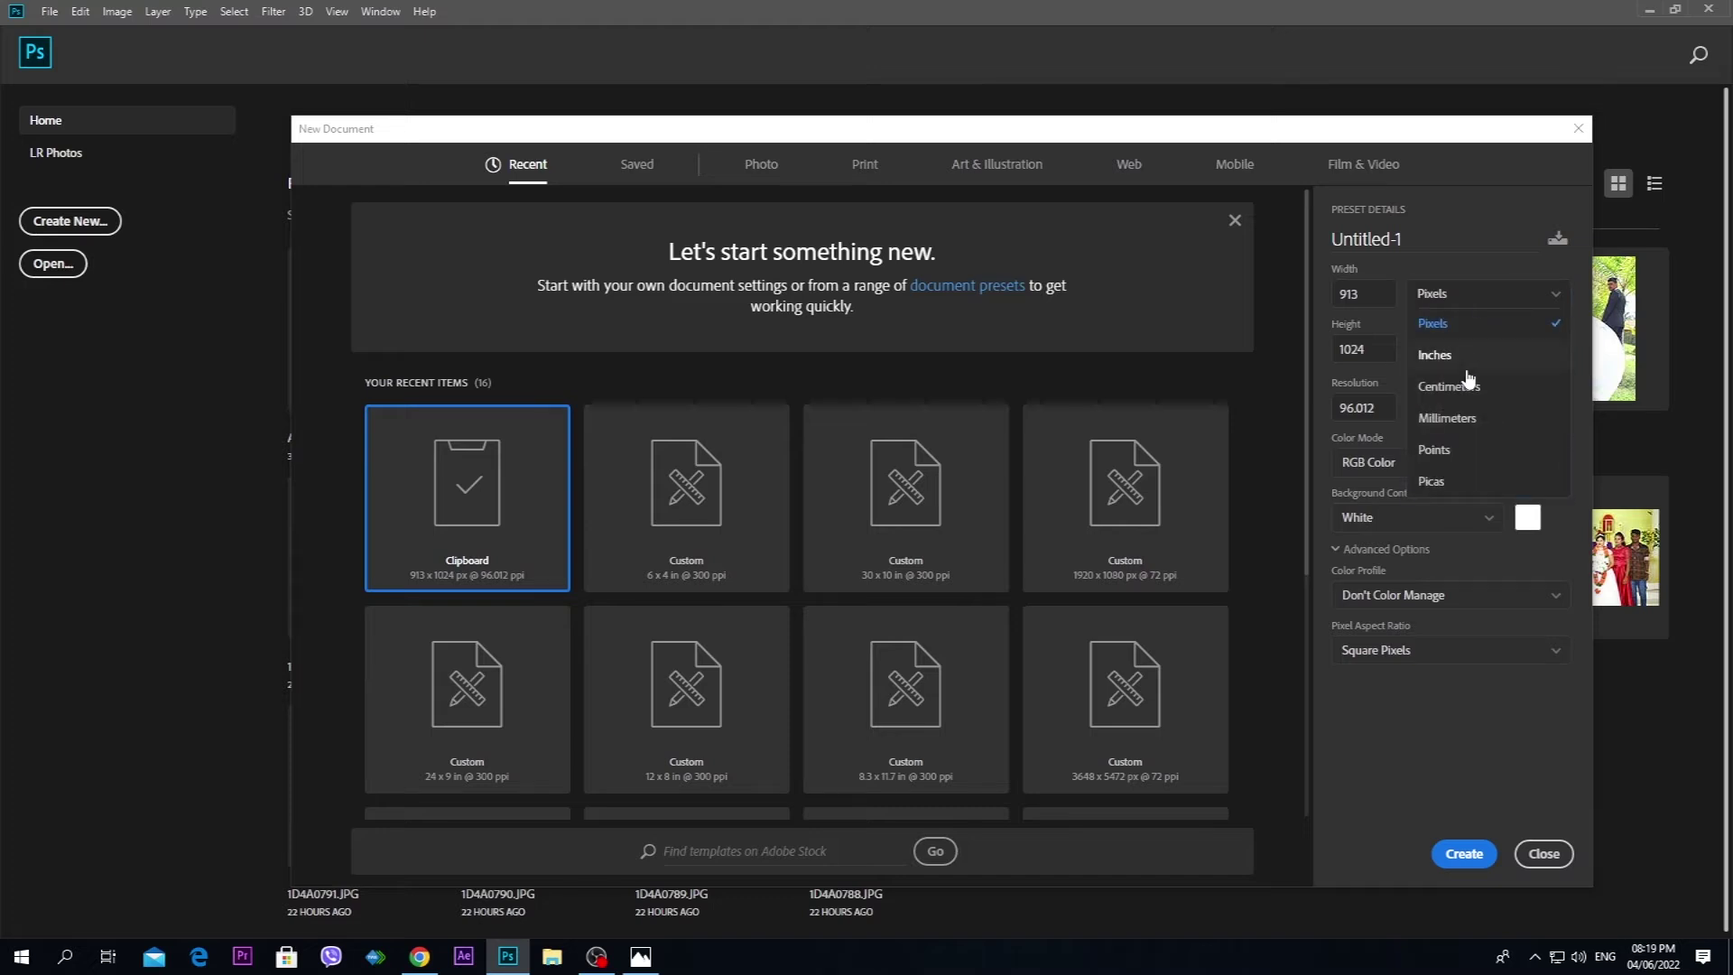
pyautogui.click(1455, 356)
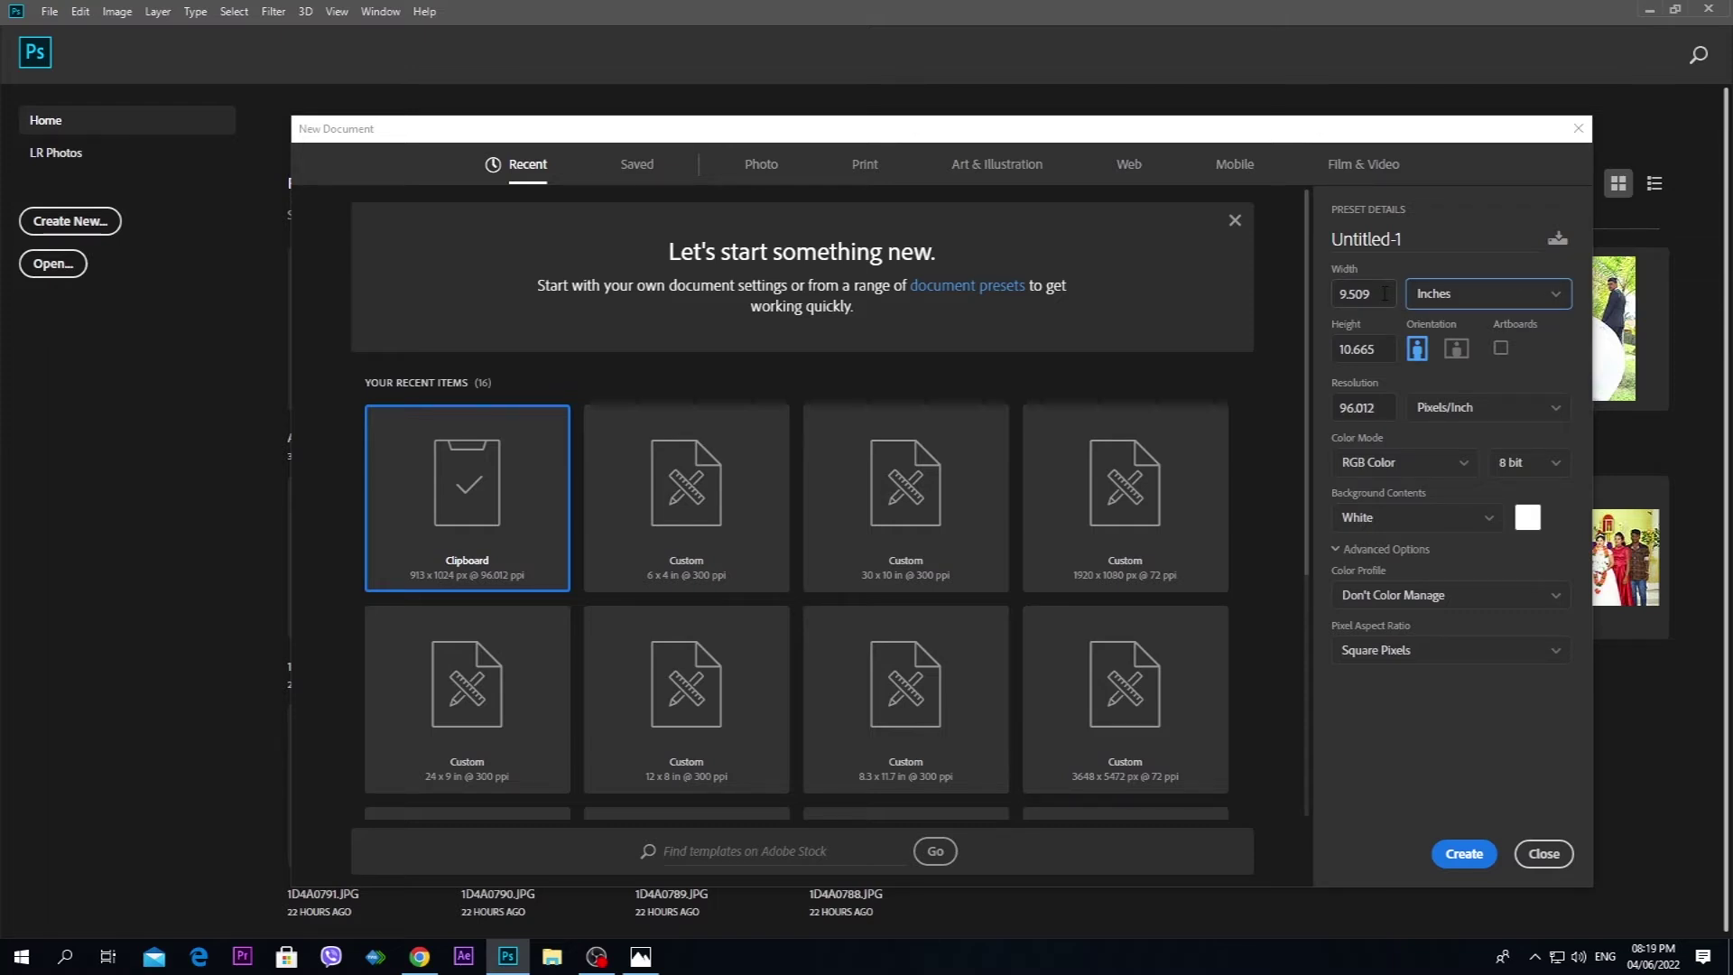
# - Set the width to 4 inches, height to 6 inches and resolution to 300 pixels/inch, and create the document
pyautogui.doubleClick(1384, 294)
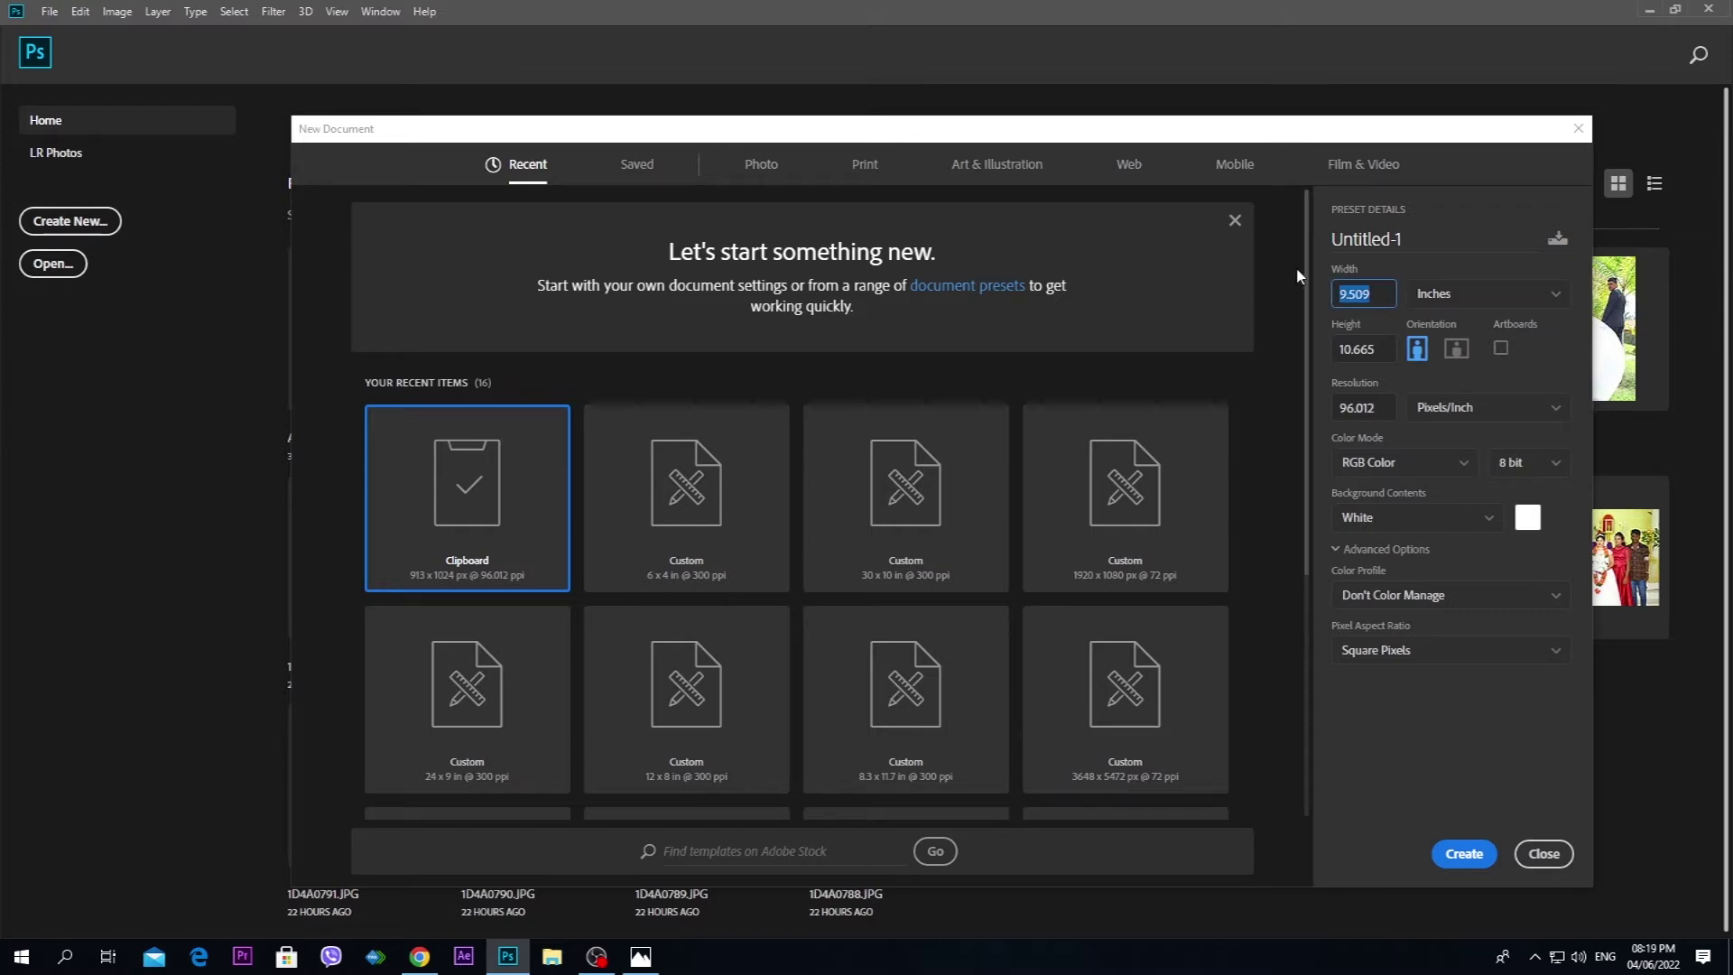
pyautogui.write('6')
pyautogui.write('4')
pyautogui.press('Tab')
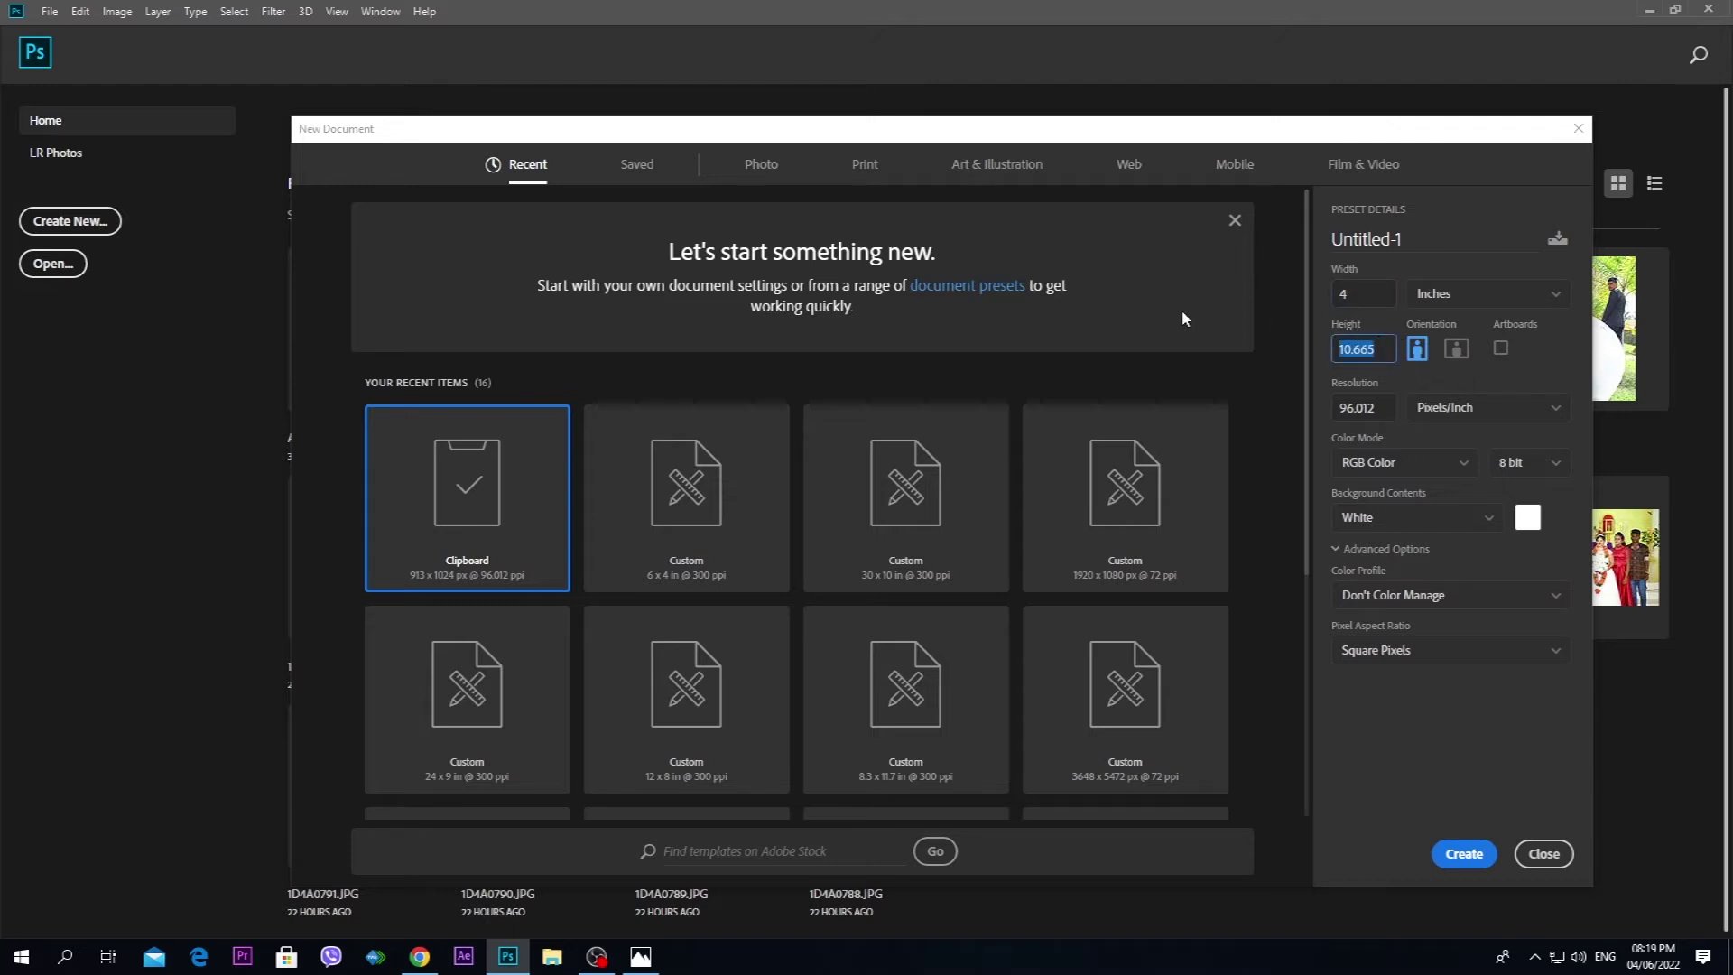
pyautogui.write('6')
pyautogui.press('Tab')
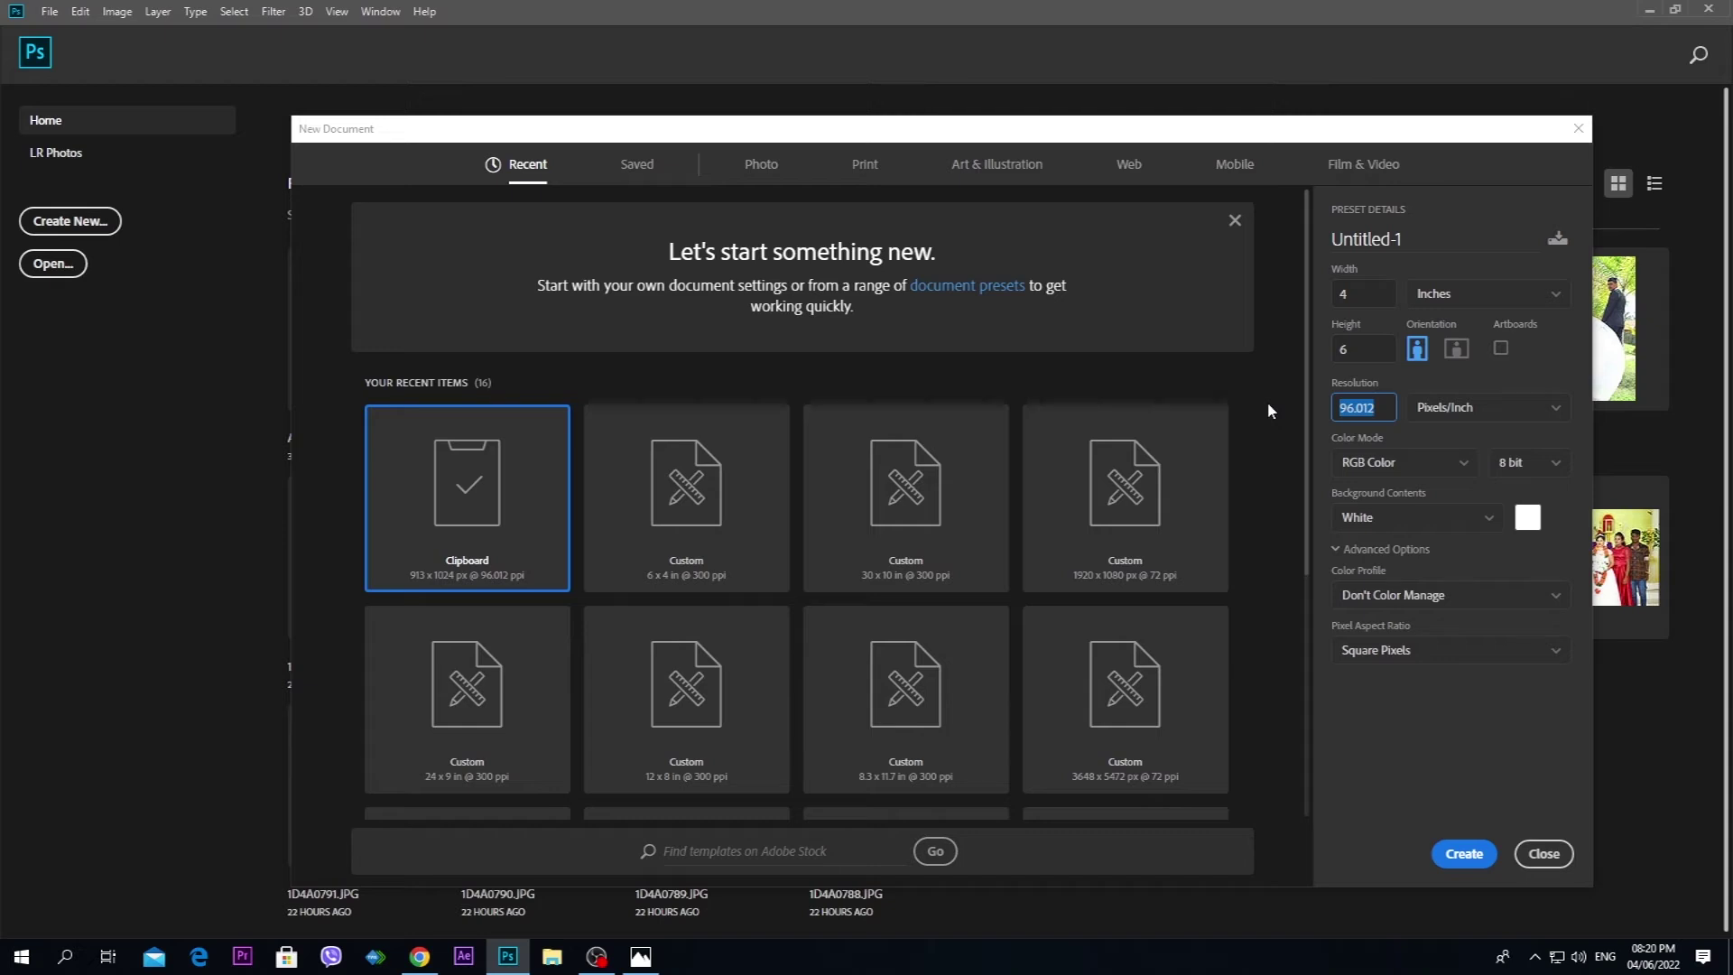
pyautogui.write('300')
pyautogui.press('Return')
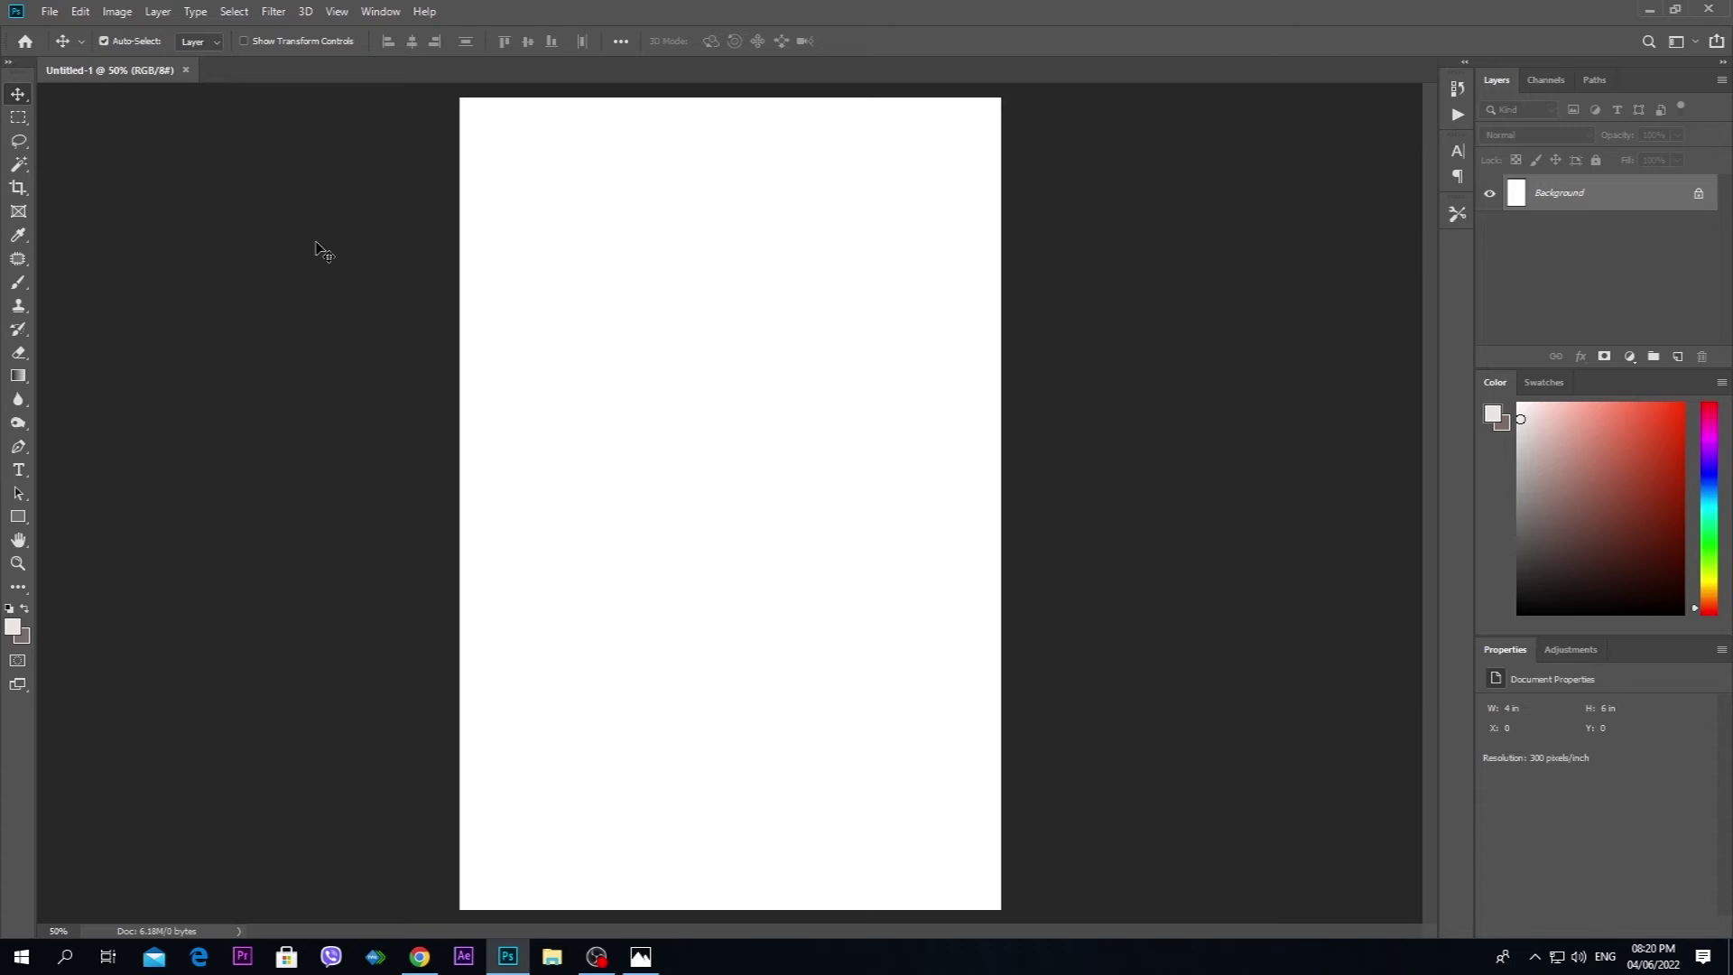
pyautogui.hotkey('ctrl', 'o')
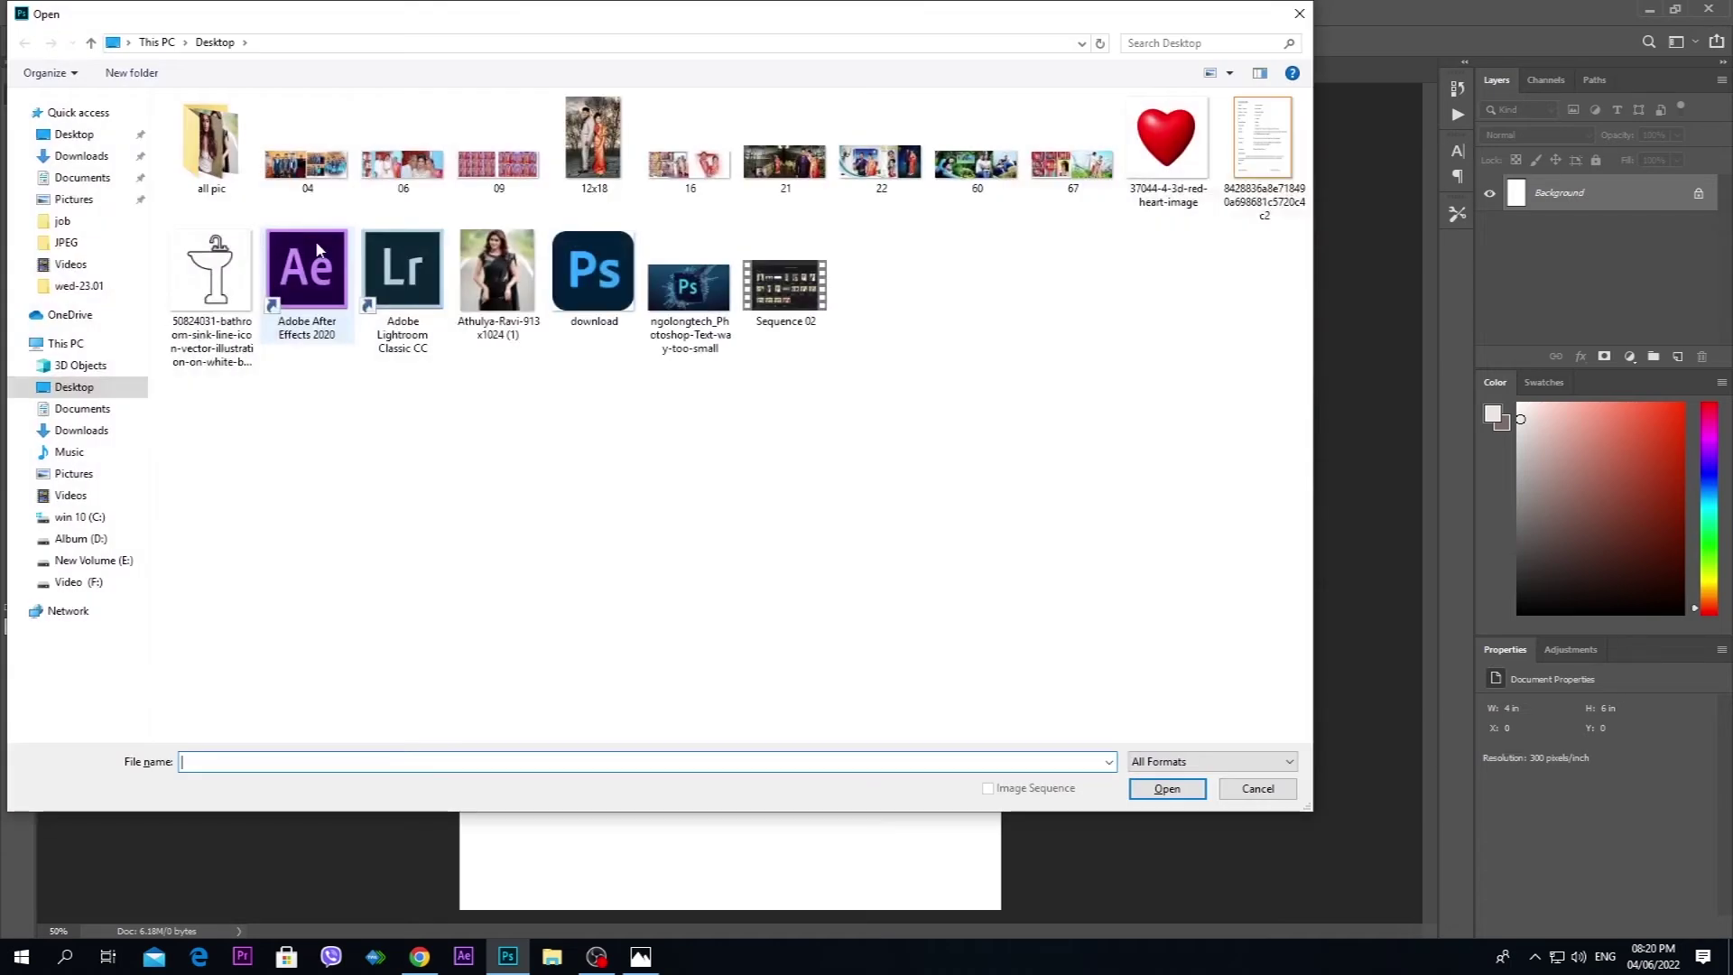
pyautogui.click(1300, 13)
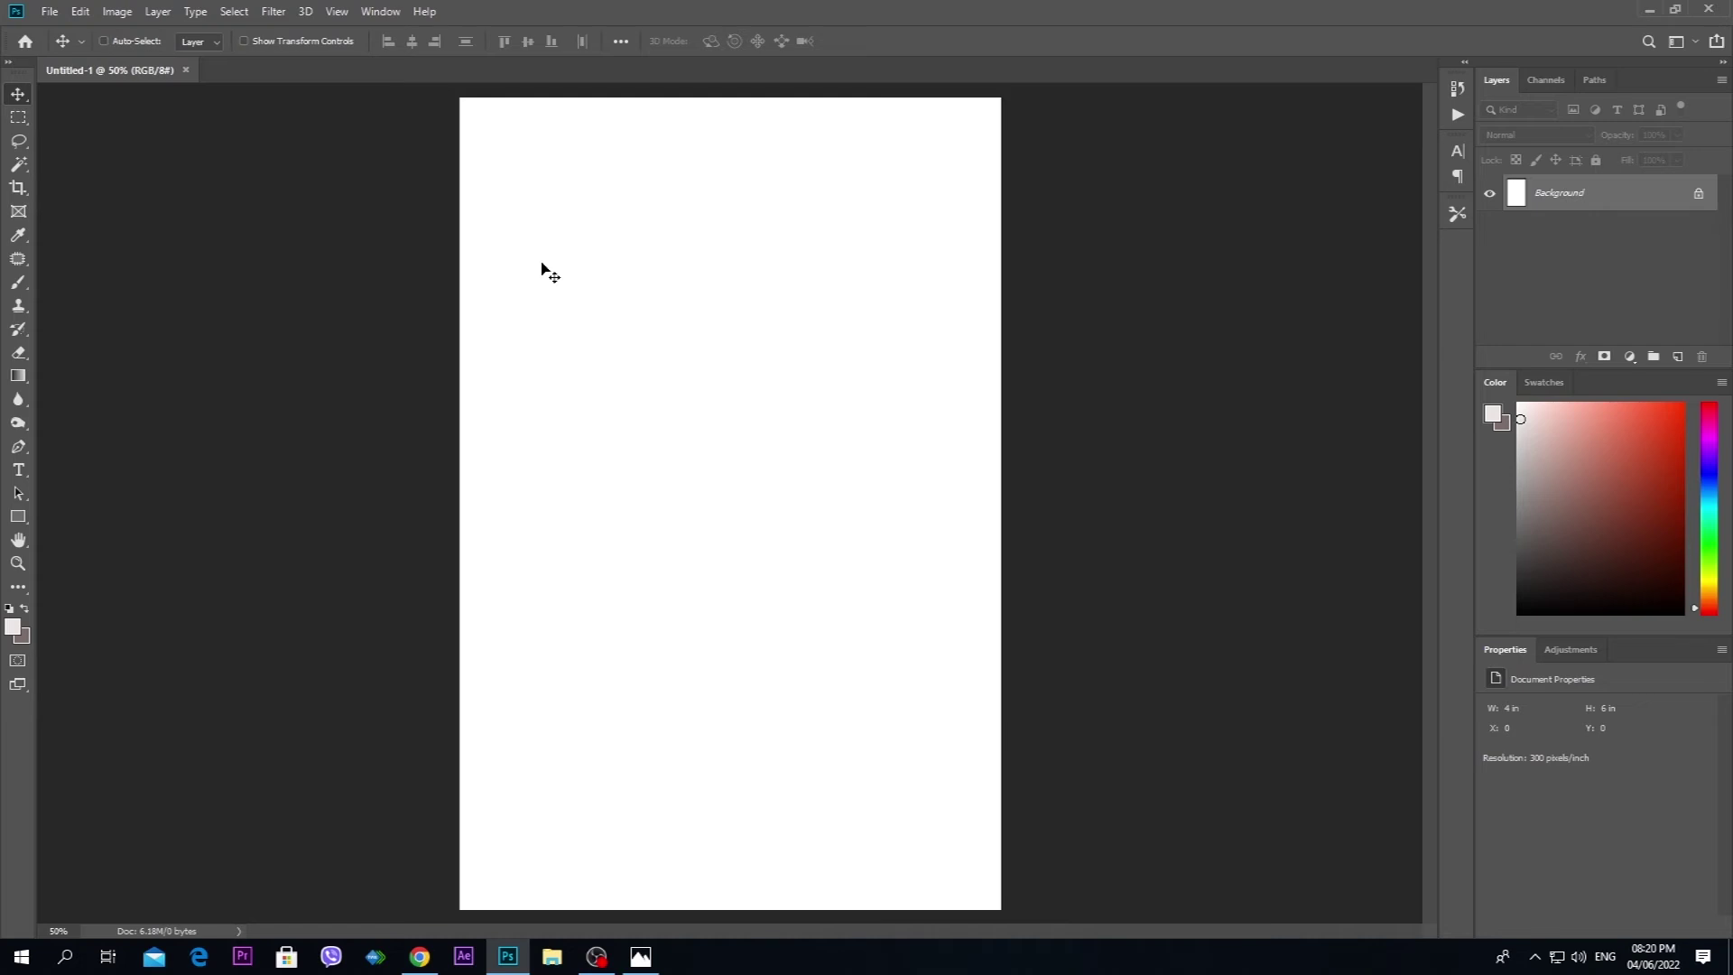
pyautogui.hotkey('ctrl', 'o')
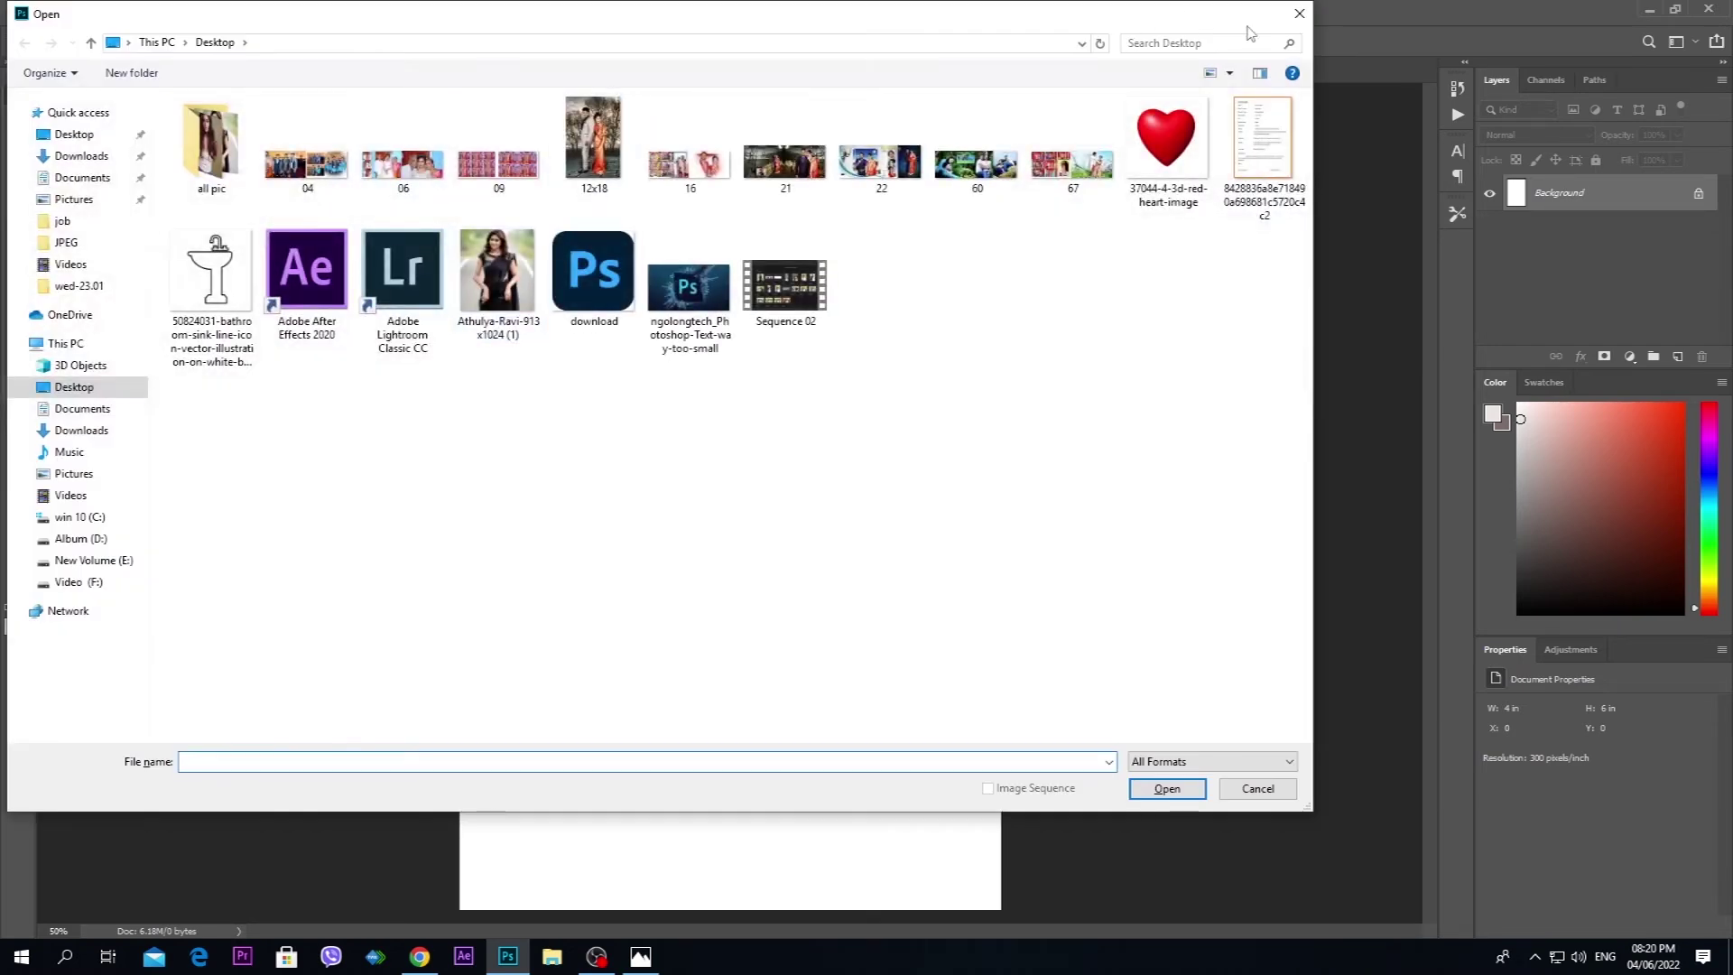
pyautogui.click(1300, 13)
# - Open the 913x1024 portrait photo of the woman in a black sari from the Desktop folder
pyautogui.click(48, 11)
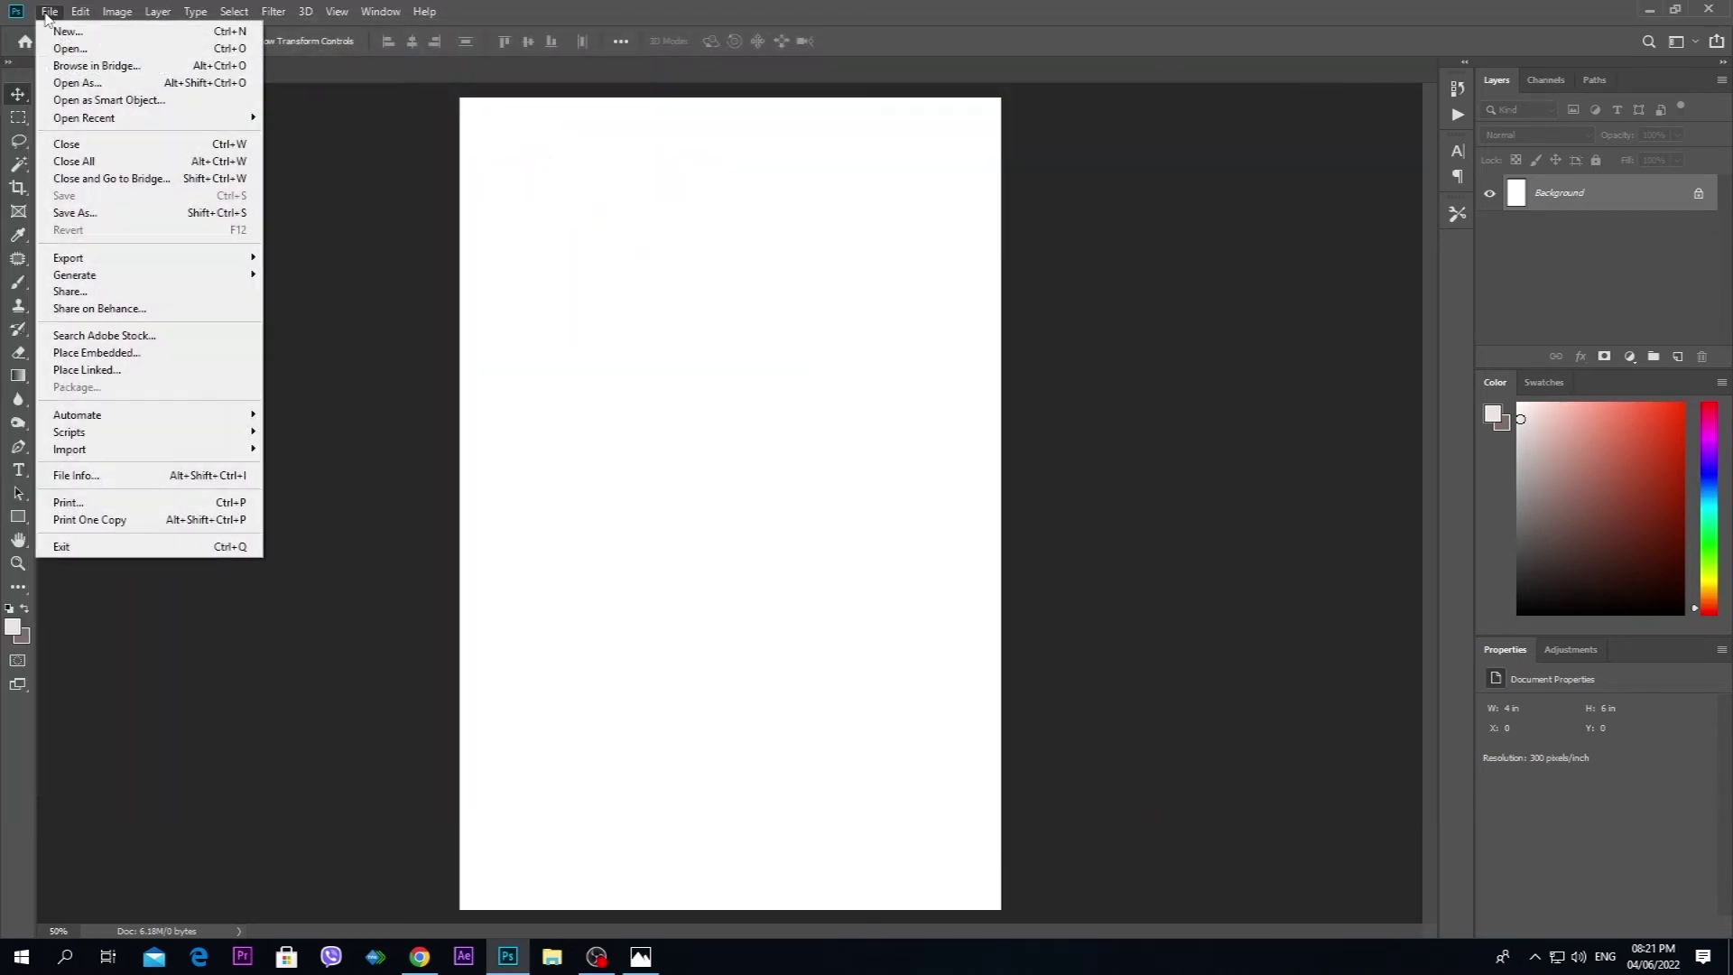
pyautogui.click(56, 49)
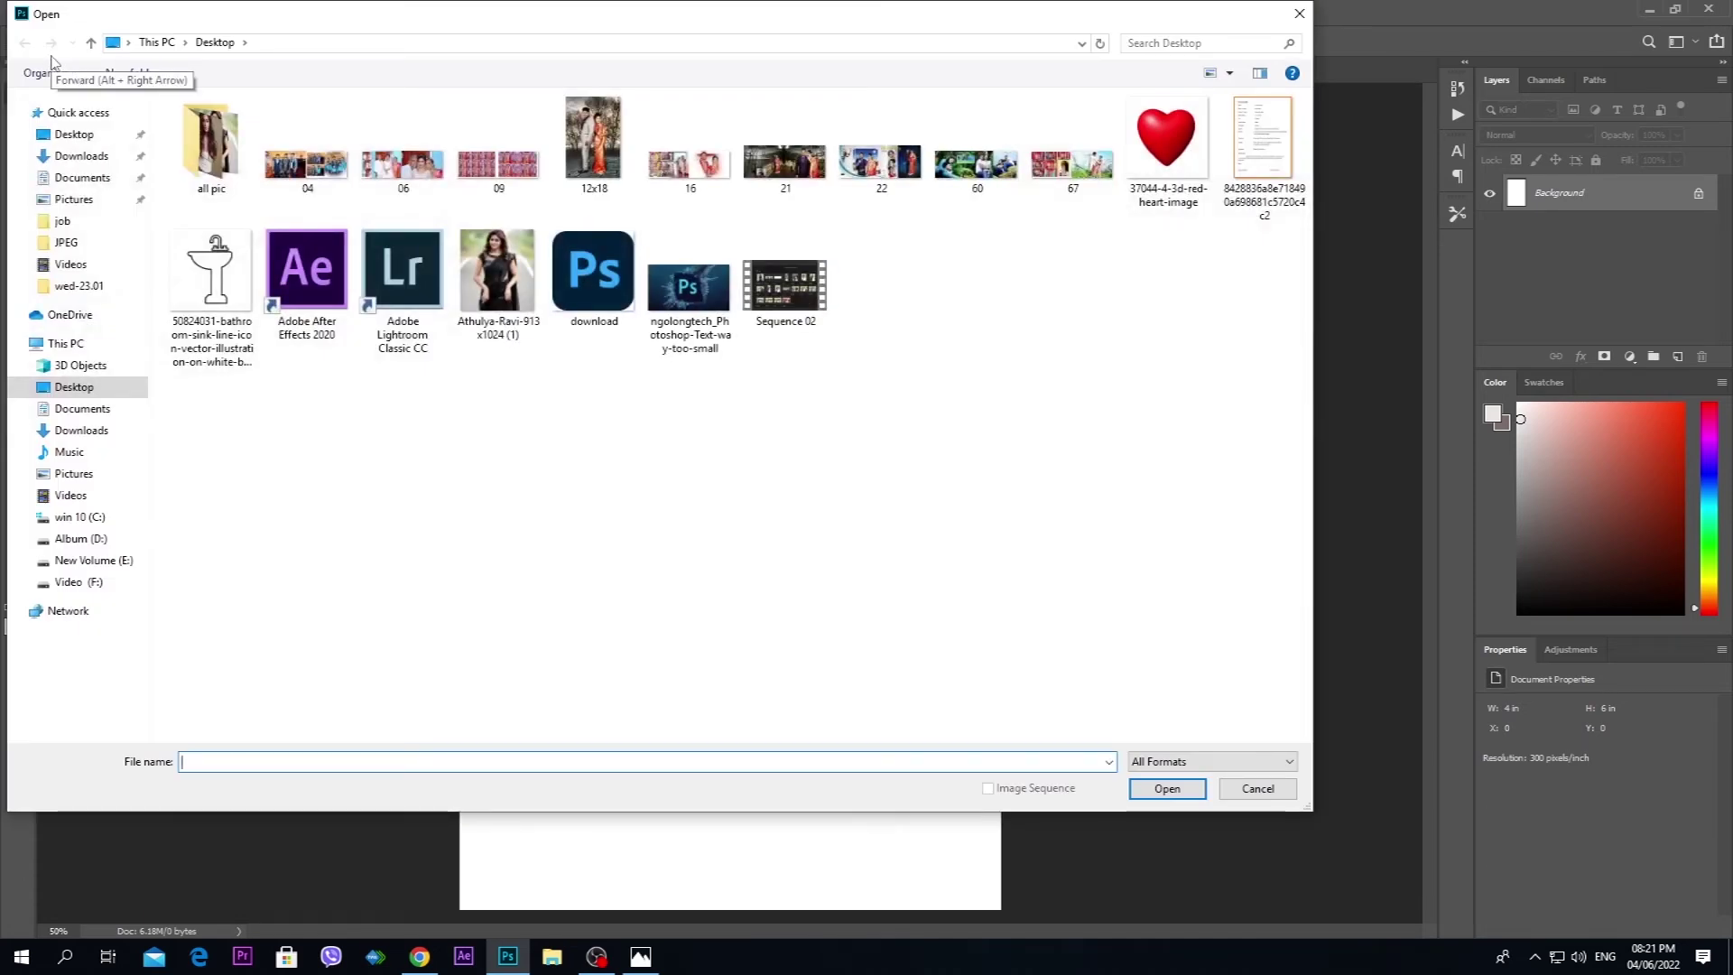
pyautogui.click(503, 262)
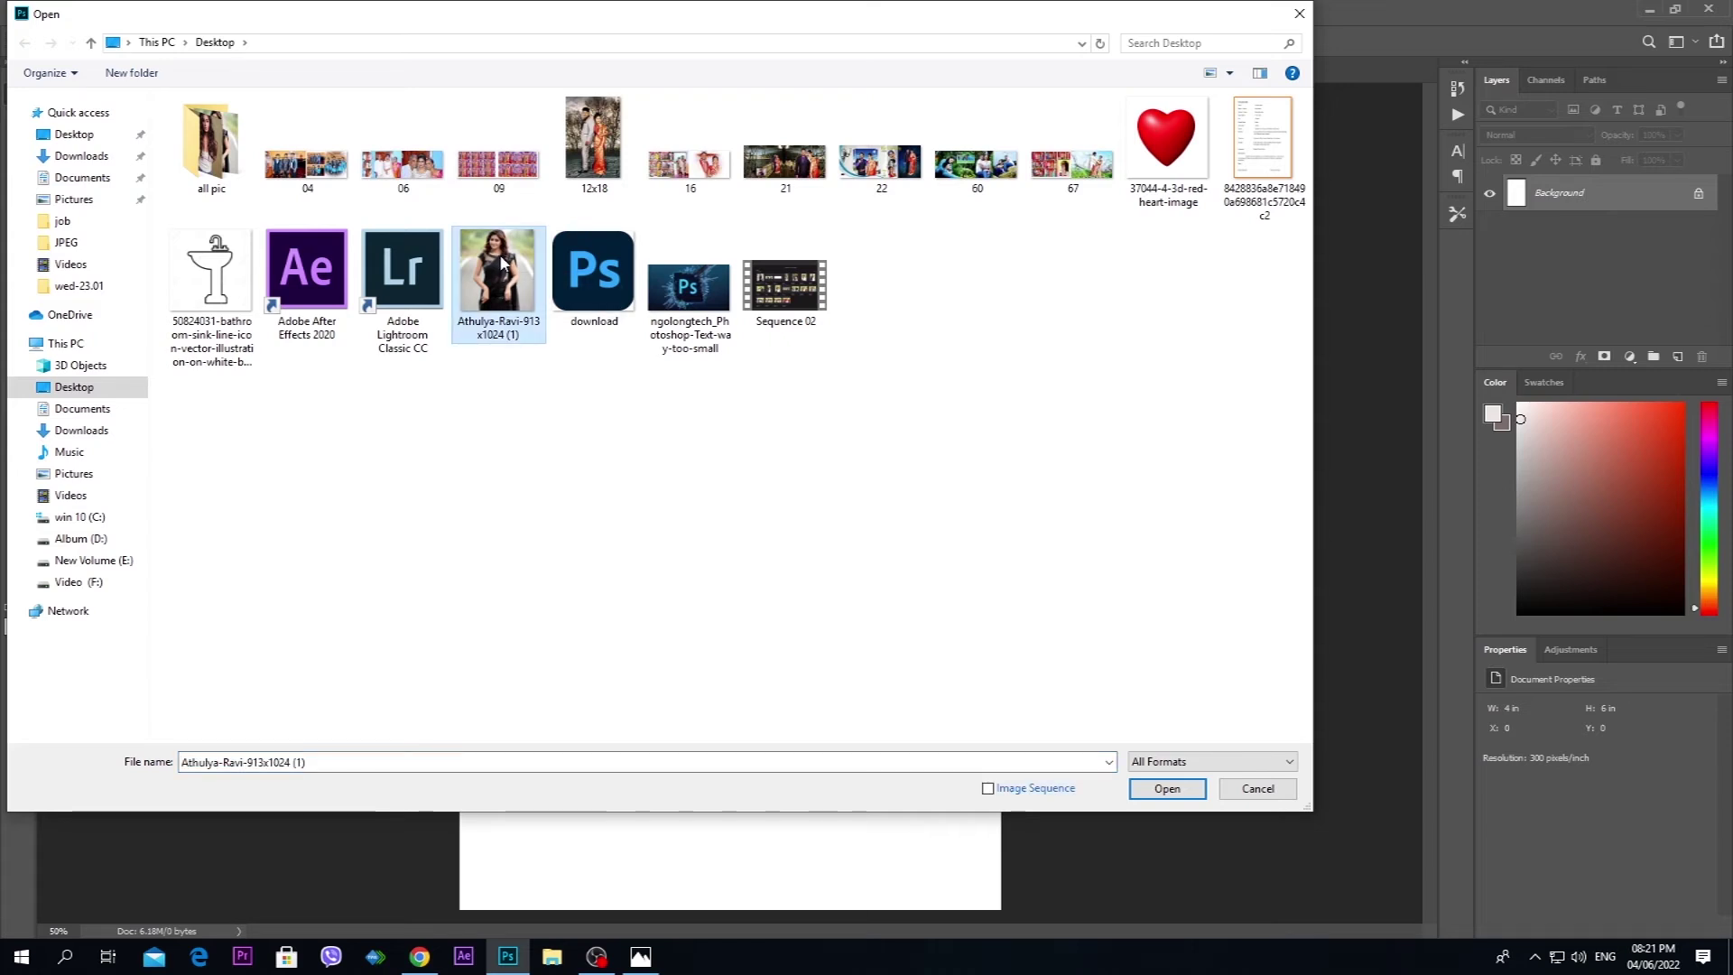
pyautogui.doubleClick(503, 262)
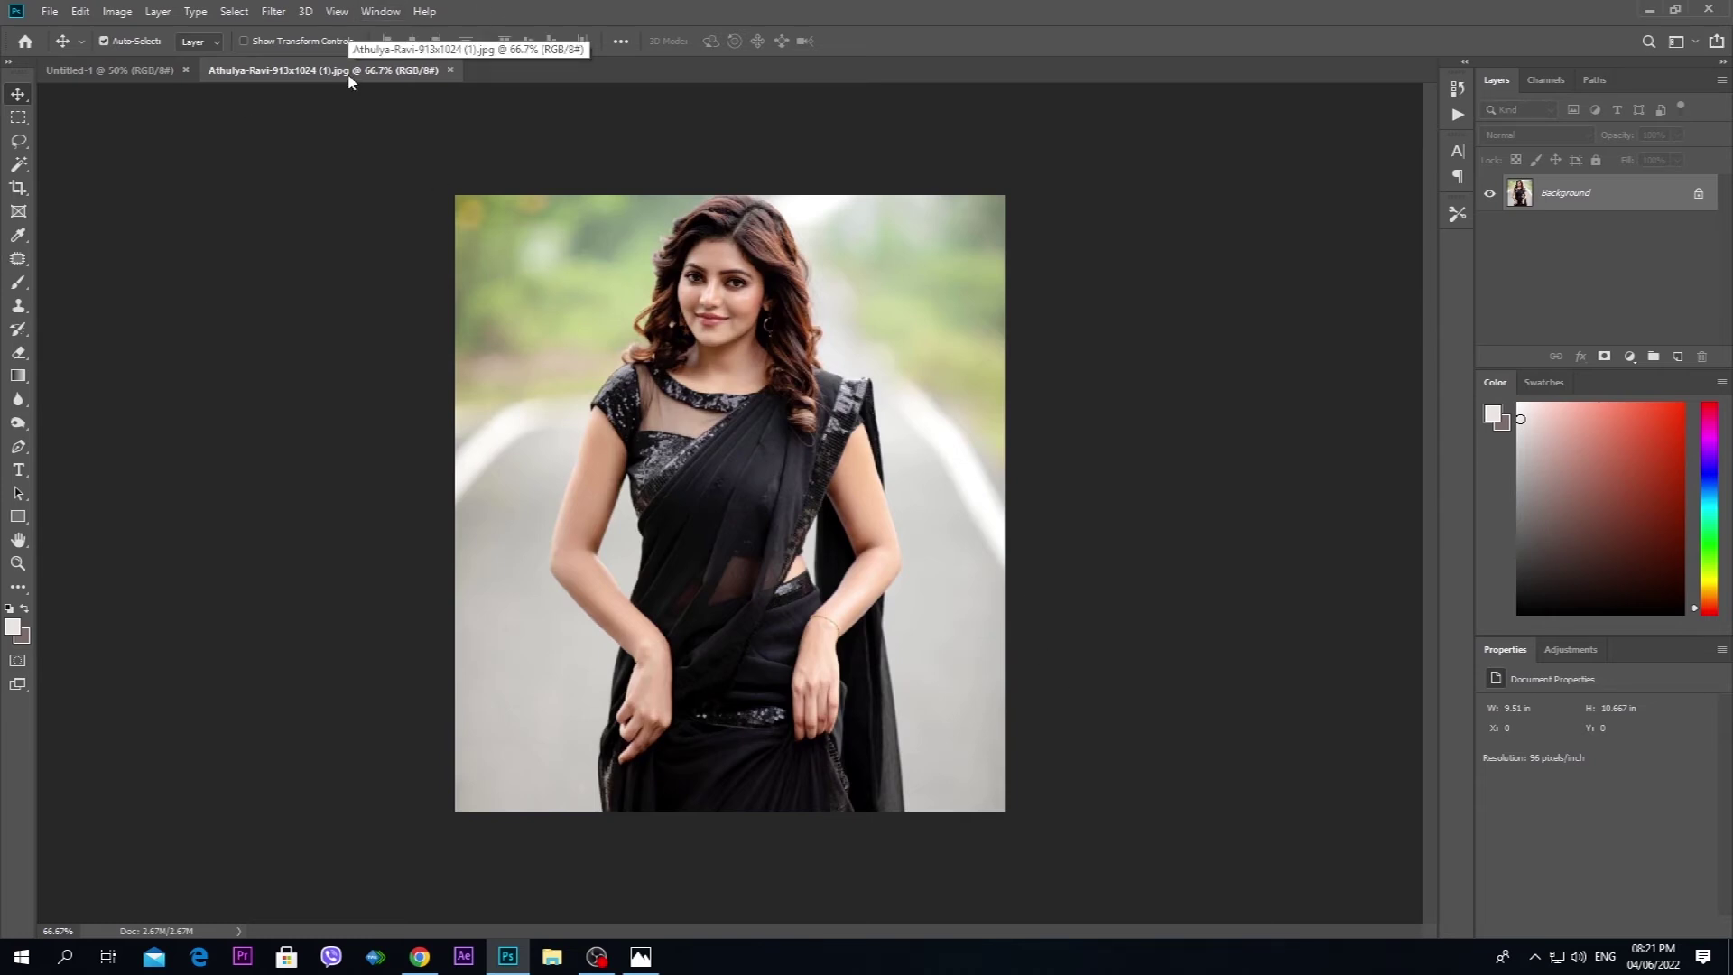
# - Float the portrait photo in its own window and check its Image Size settings
pyautogui.moveTo(350, 82); pyautogui.dragTo(552, 142)
pyautogui.rightClick(553, 142)
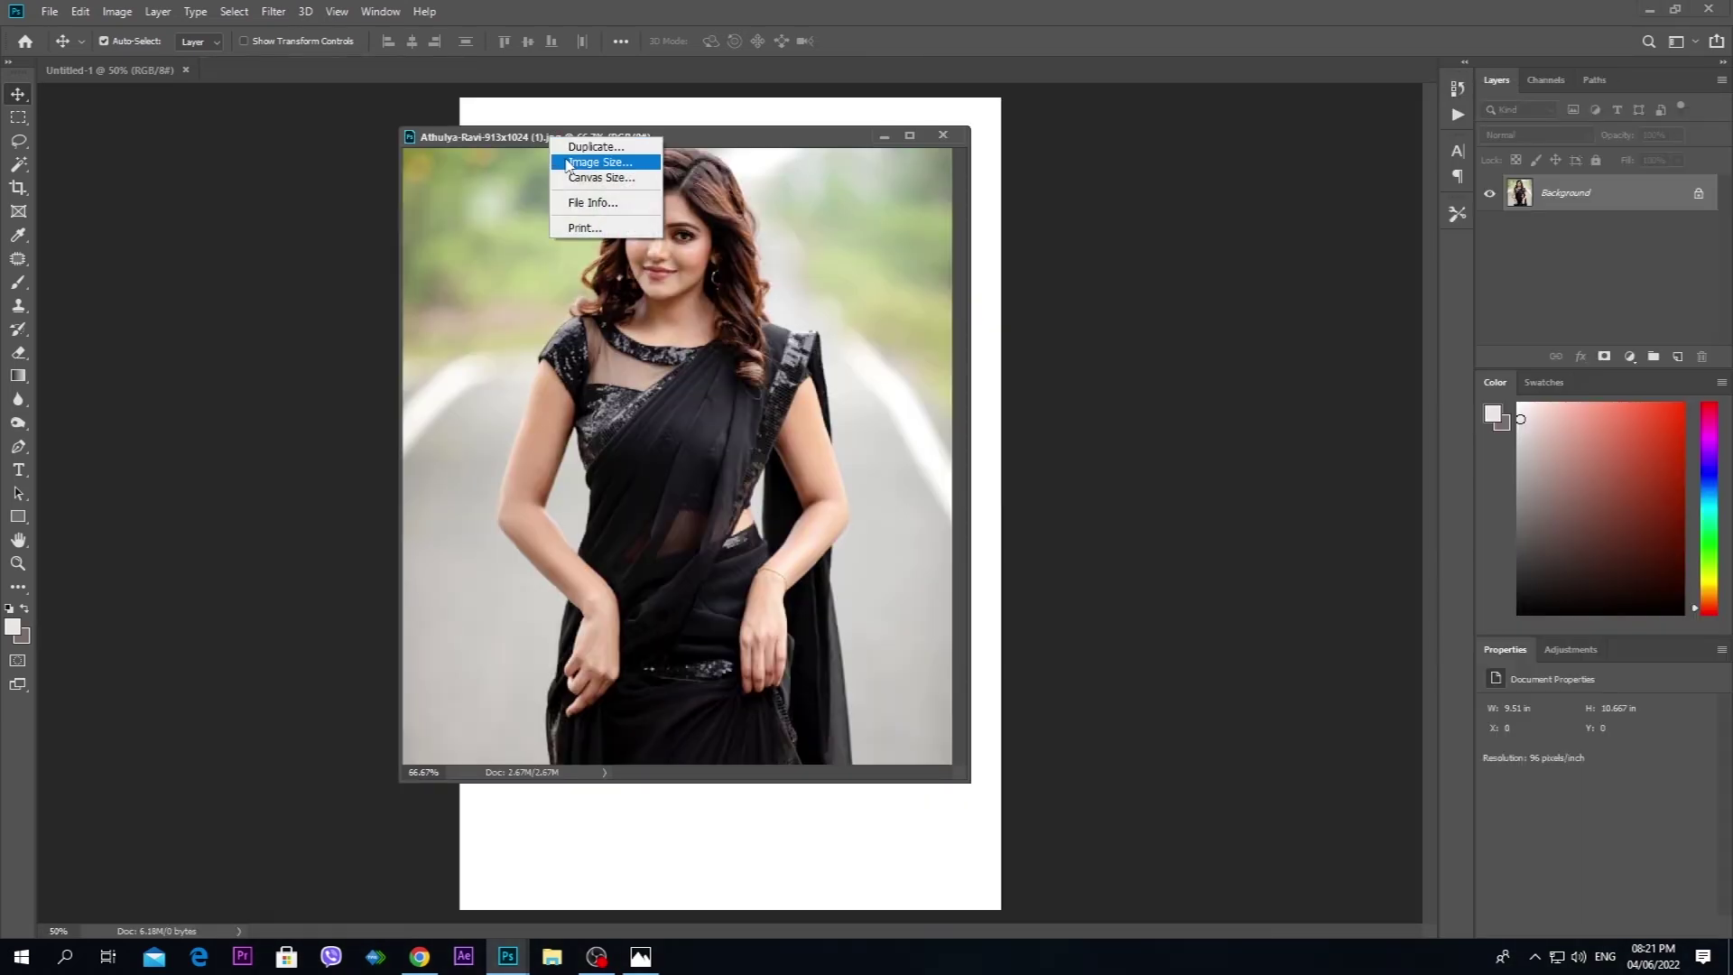
pyautogui.click(592, 163)
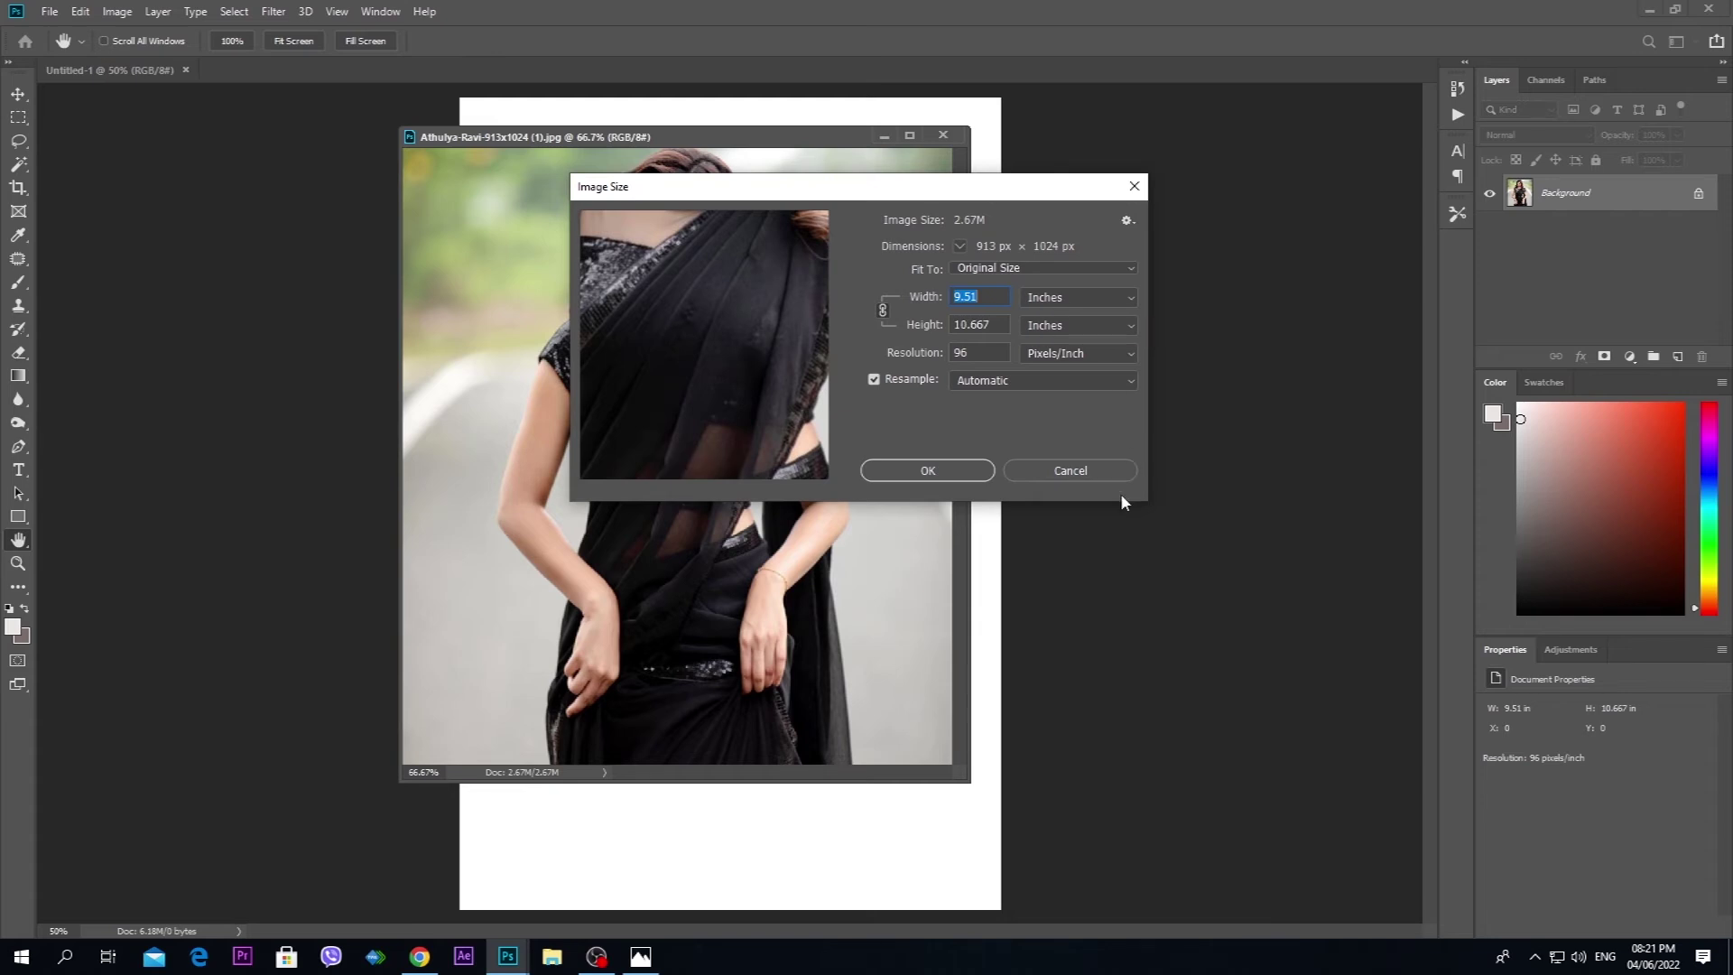
pyautogui.click(966, 470)
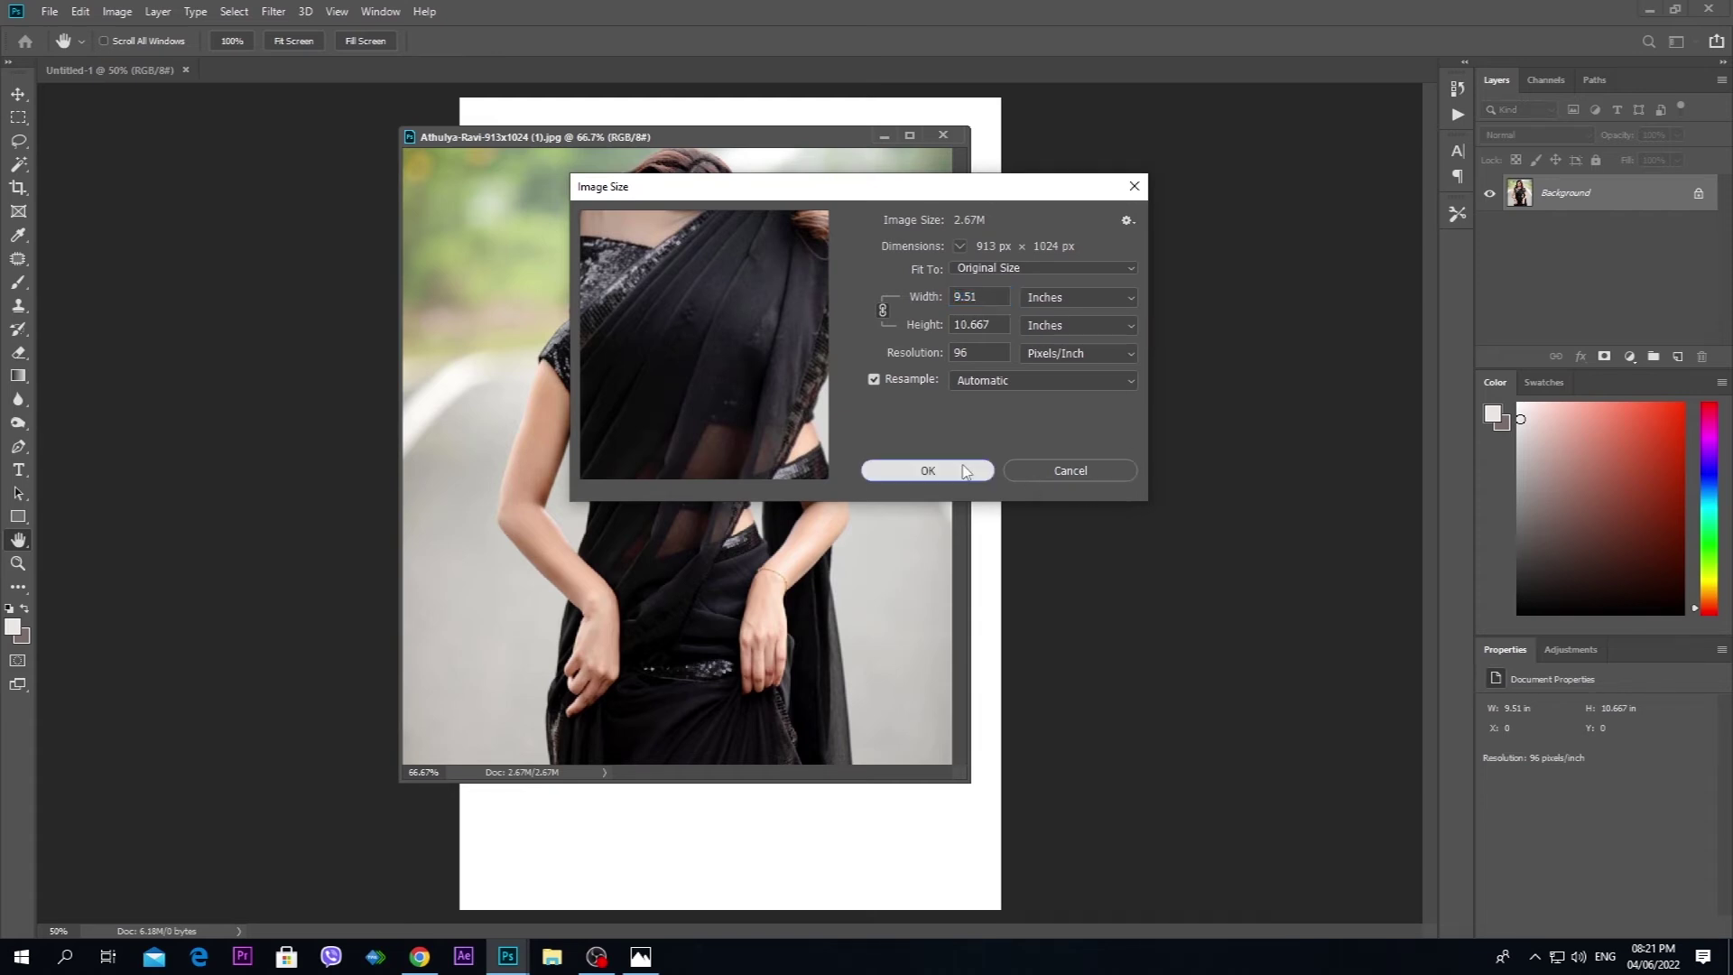
# - Try copying the portrait photo directly from its floating window onto the blank page, and delete the copied layer
pyautogui.moveTo(536, 138); pyautogui.dragTo(907, 127)
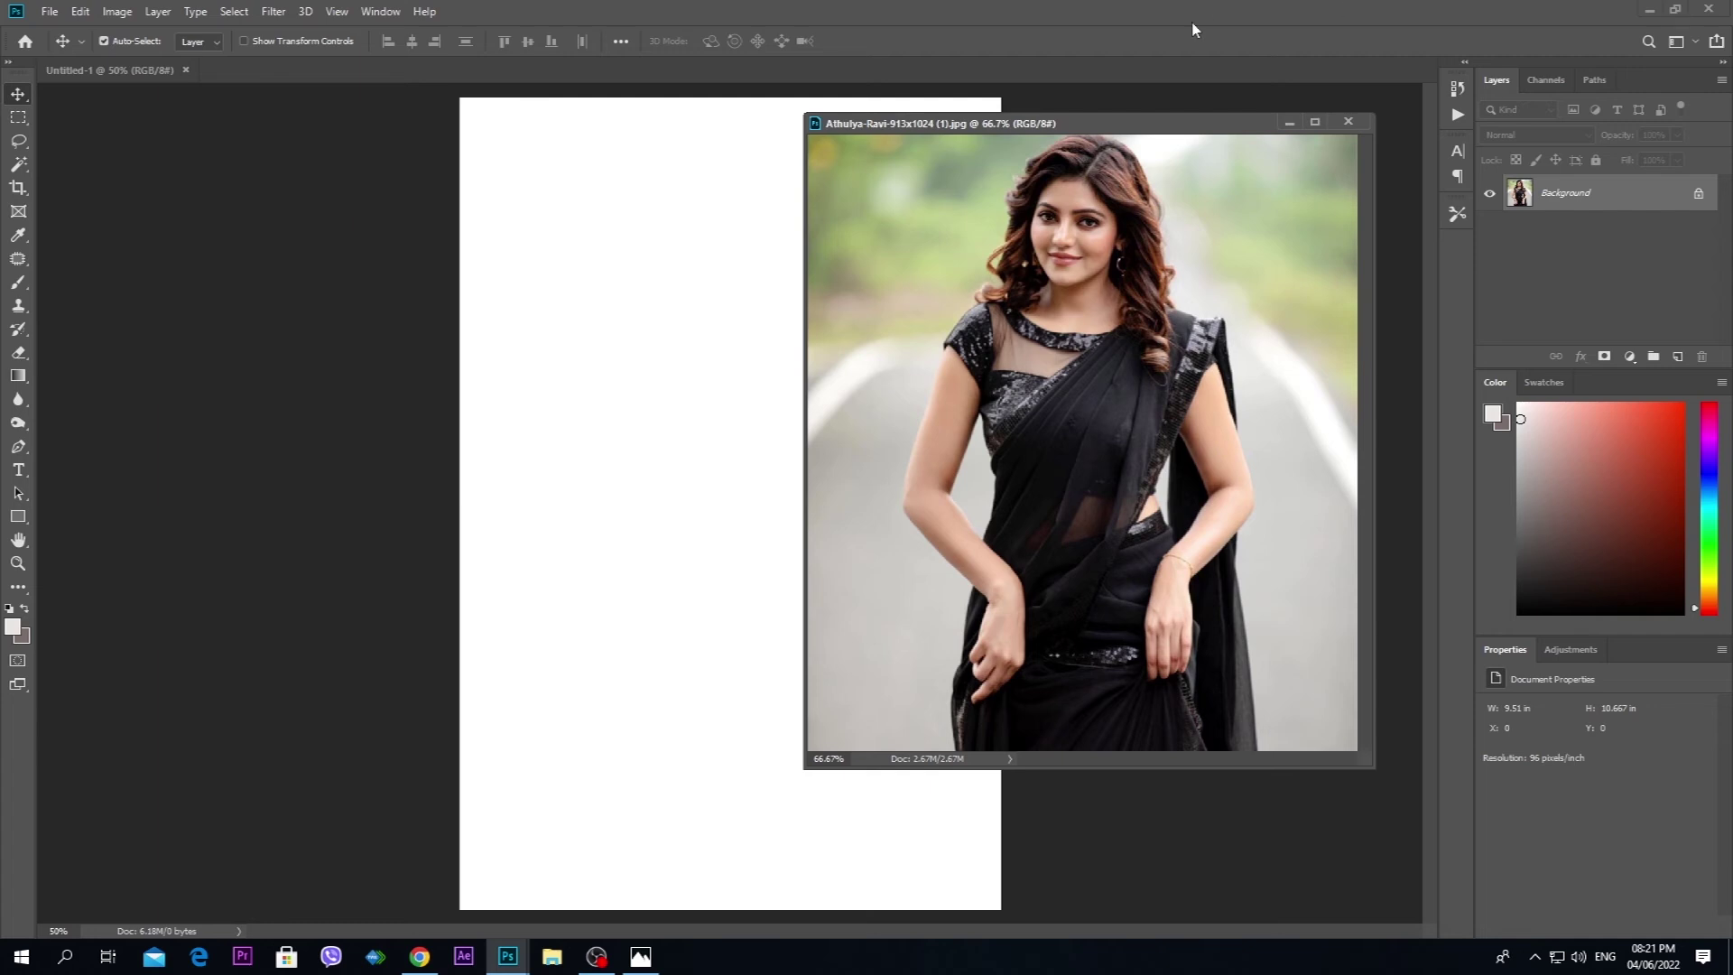
pyautogui.moveTo(1124, 280); pyautogui.dragTo(662, 298)
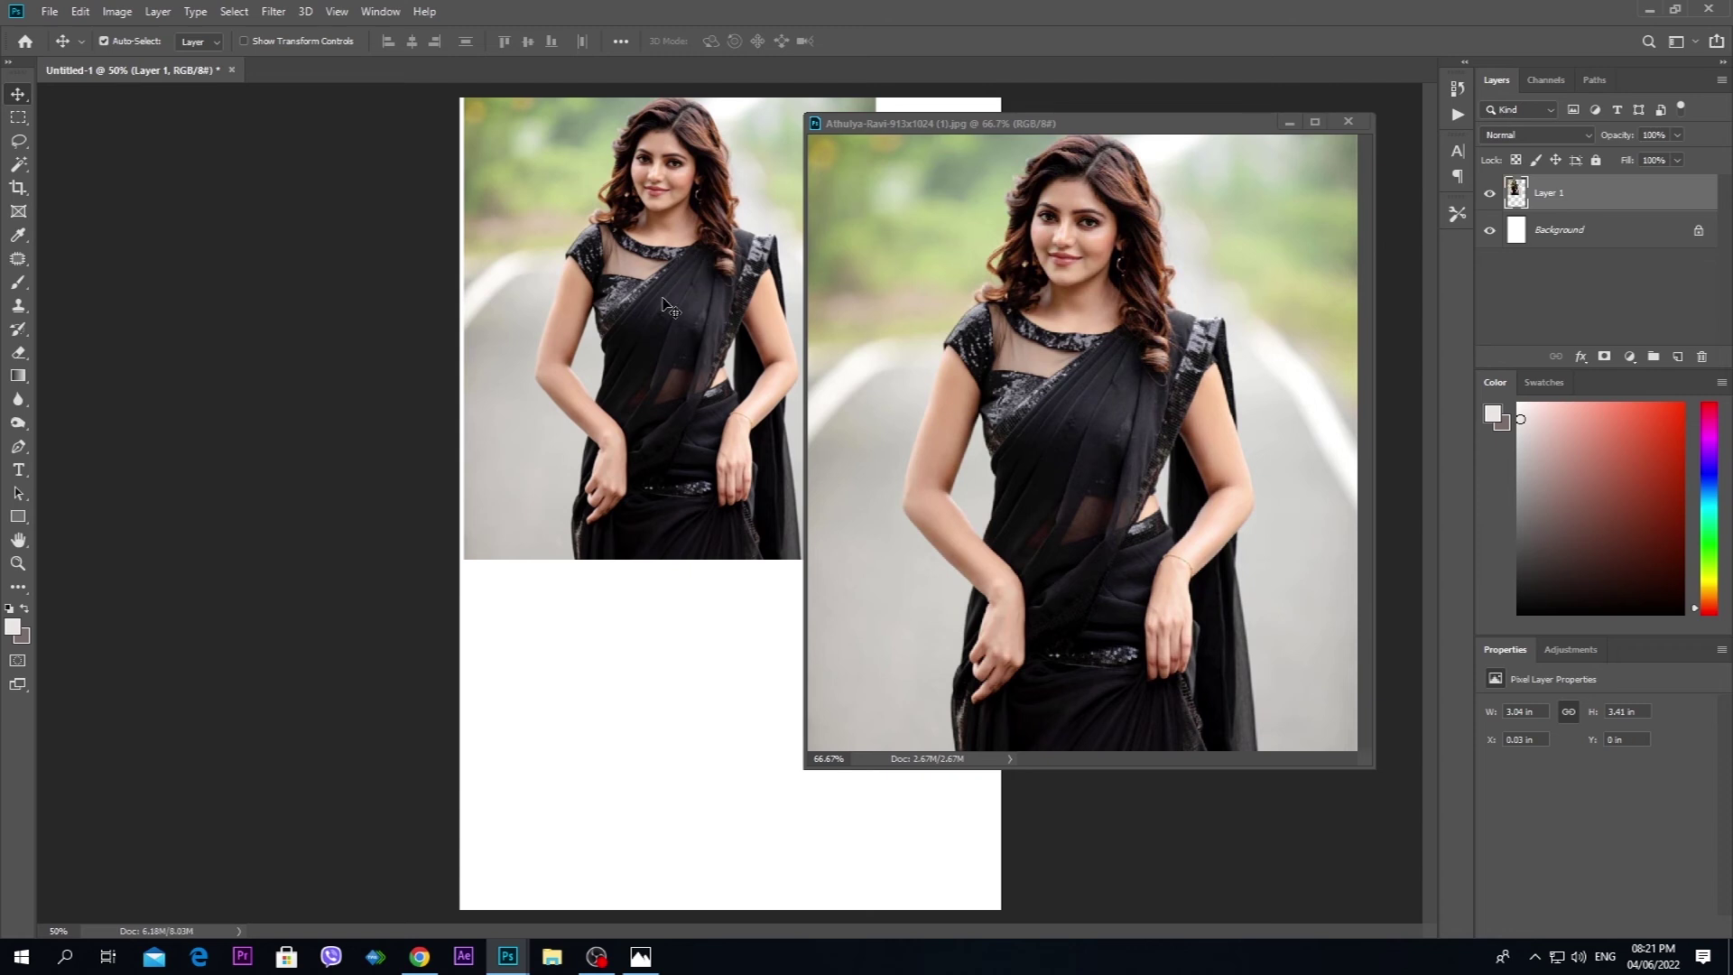
pyautogui.press('Delete')
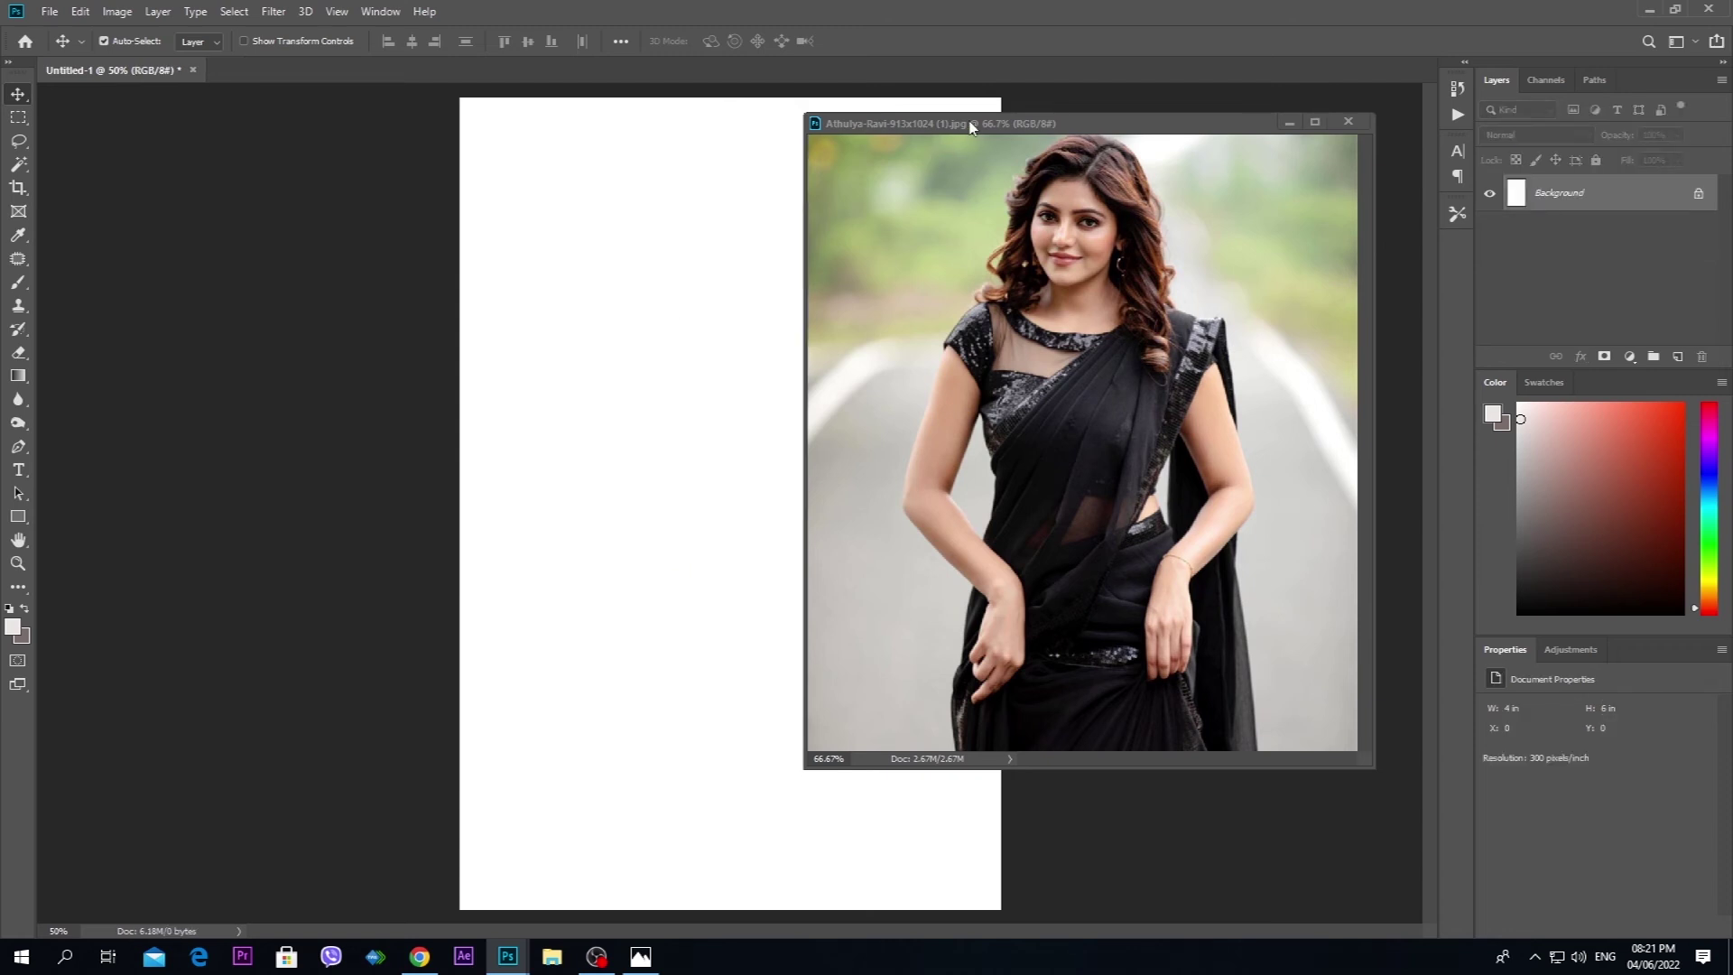
# - Cut the entire portrait photo, dock its floating window, and paste the image into the blank 4 x 6 inch document
pyautogui.moveTo(971, 127); pyautogui.dragTo(949, 116)
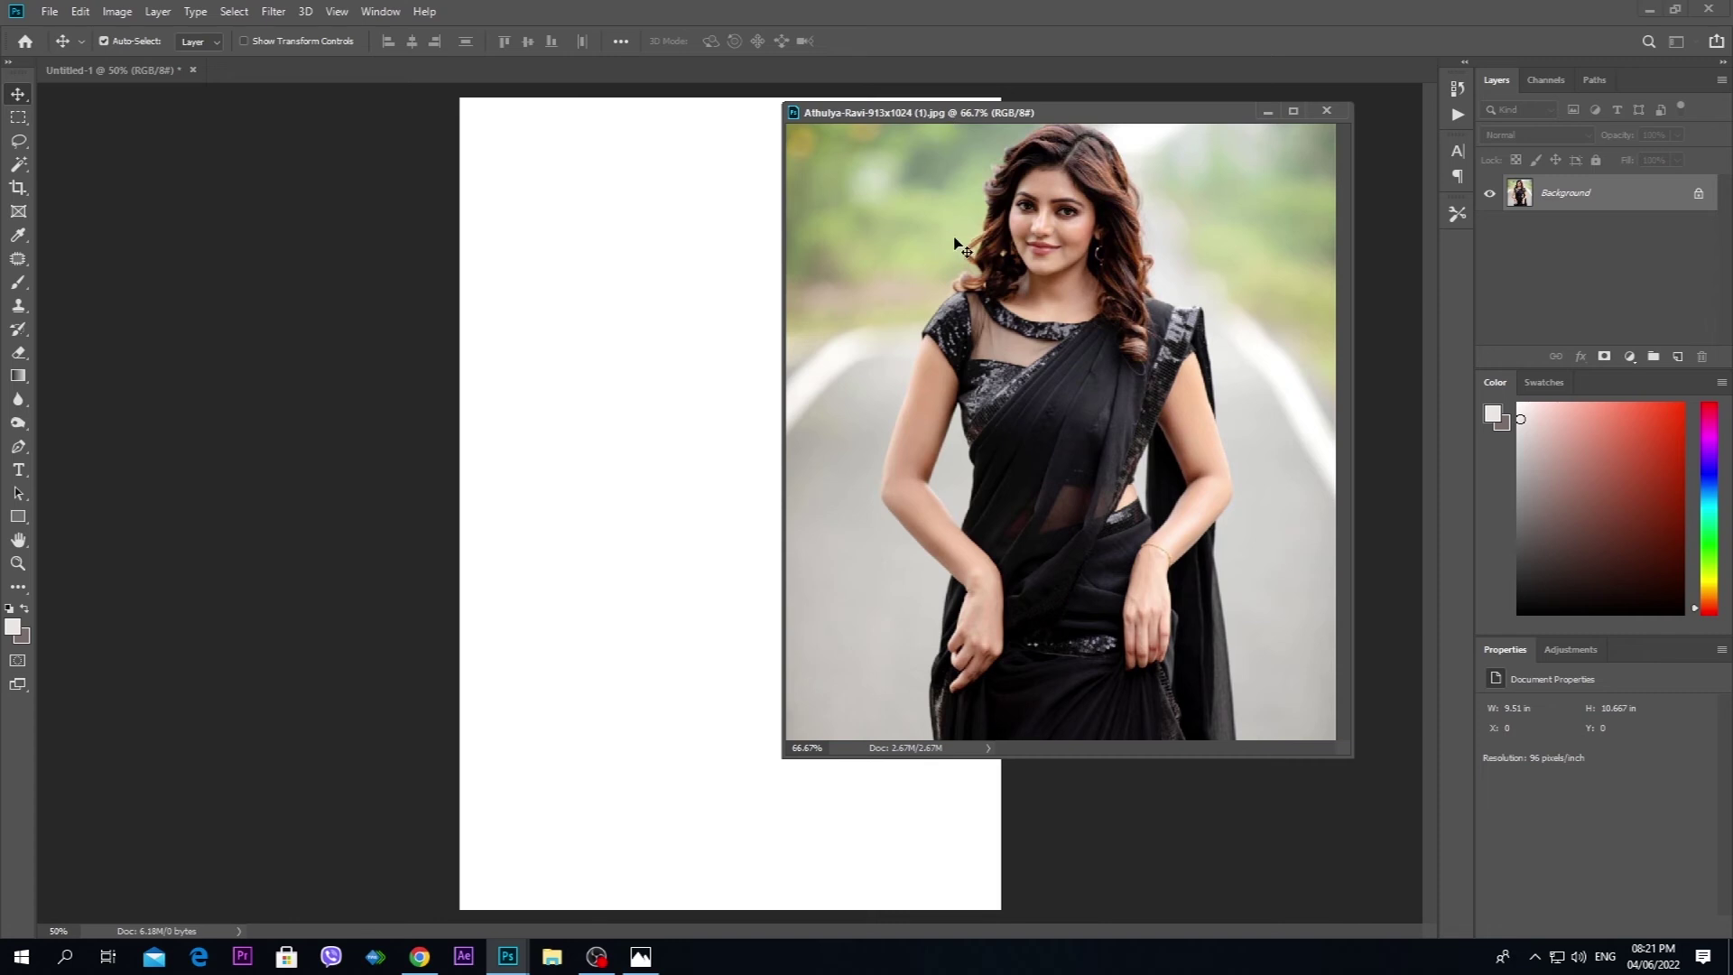
pyautogui.hotkey('ctrl', 'a')
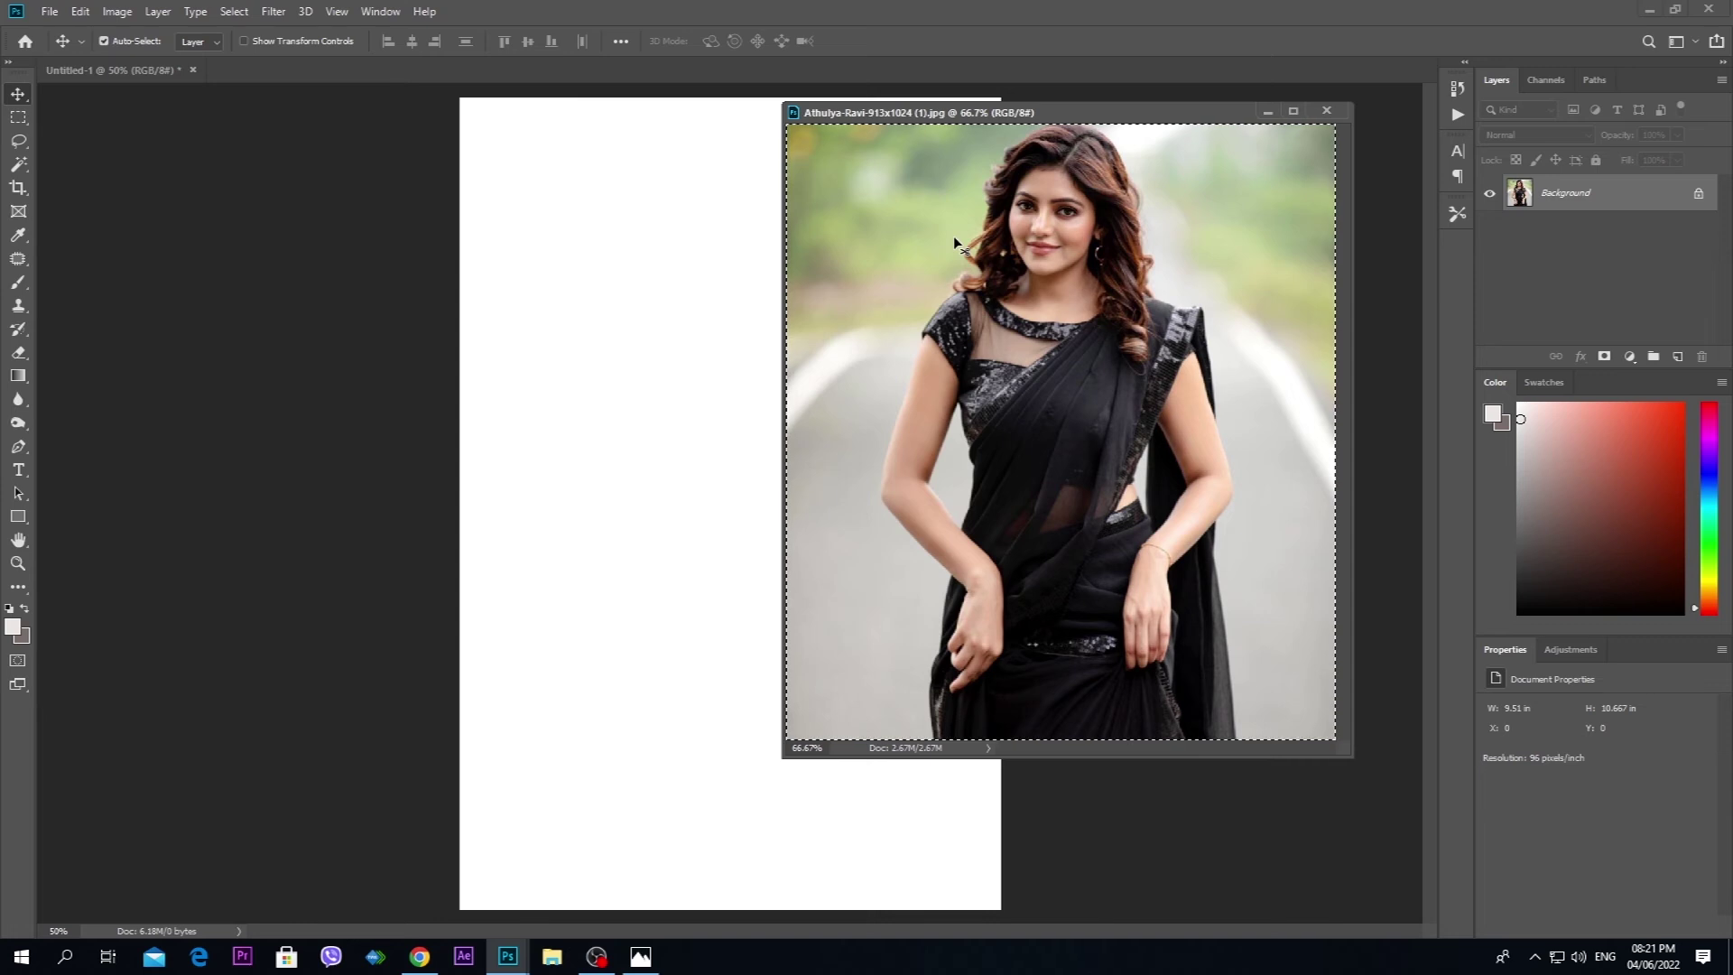
pyautogui.hotkey('ctrl', 'x')
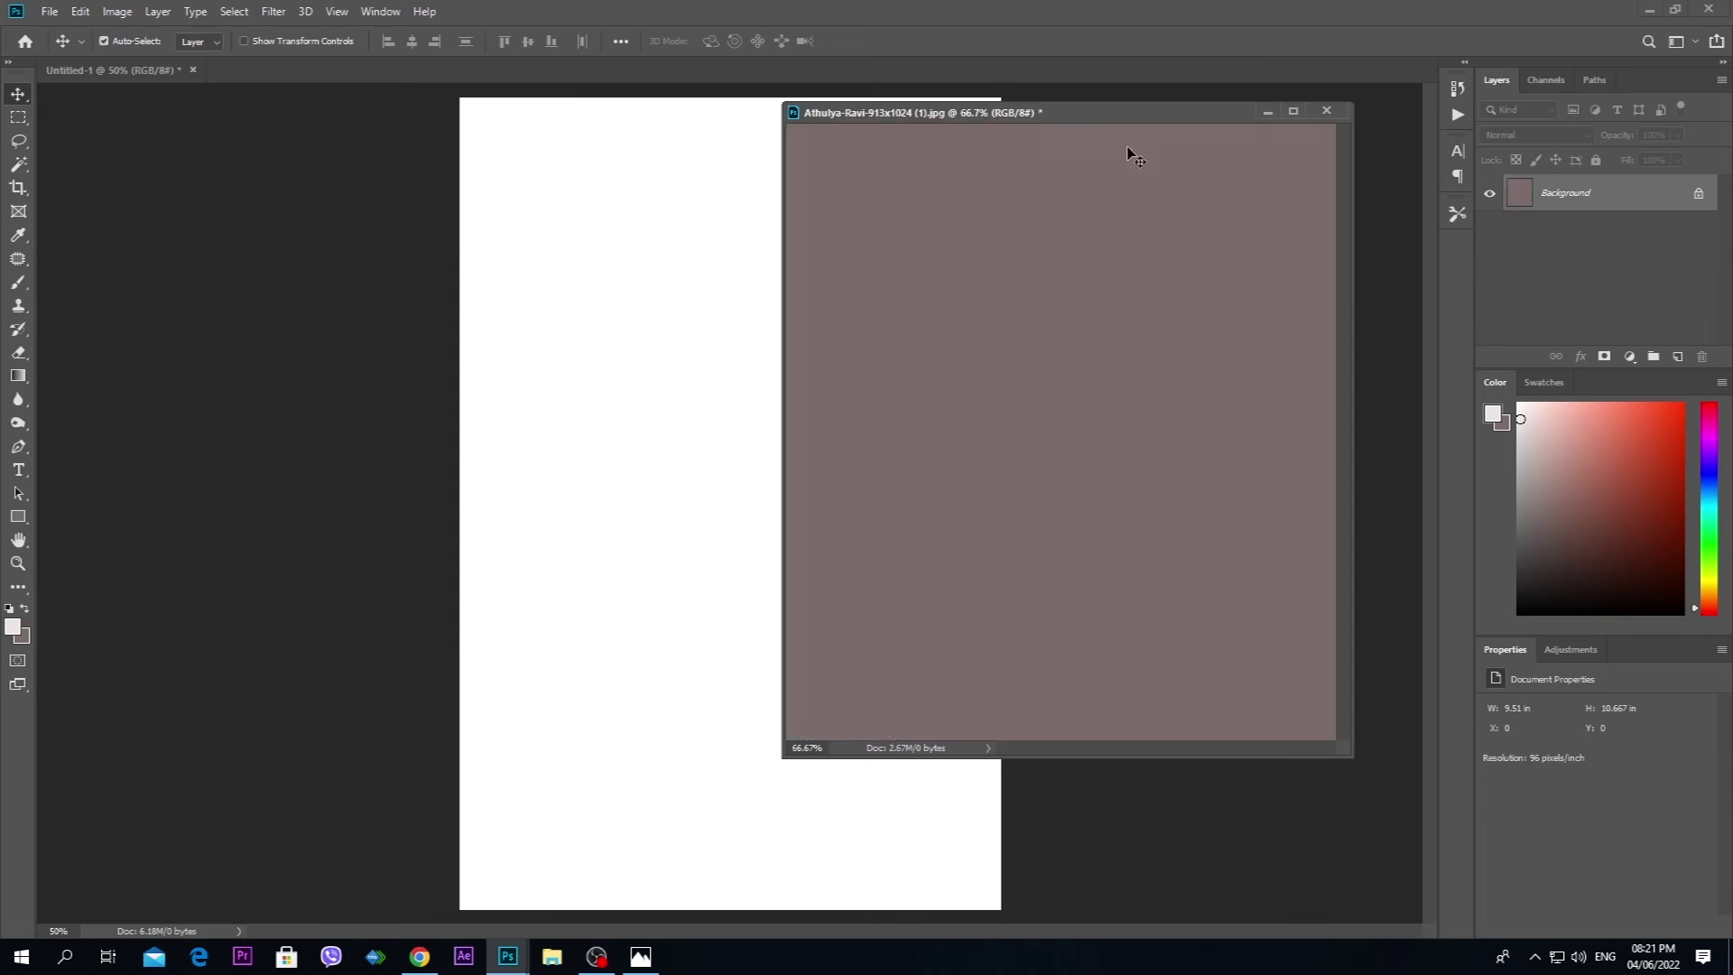
pyautogui.moveTo(908, 113); pyautogui.dragTo(1034, 72)
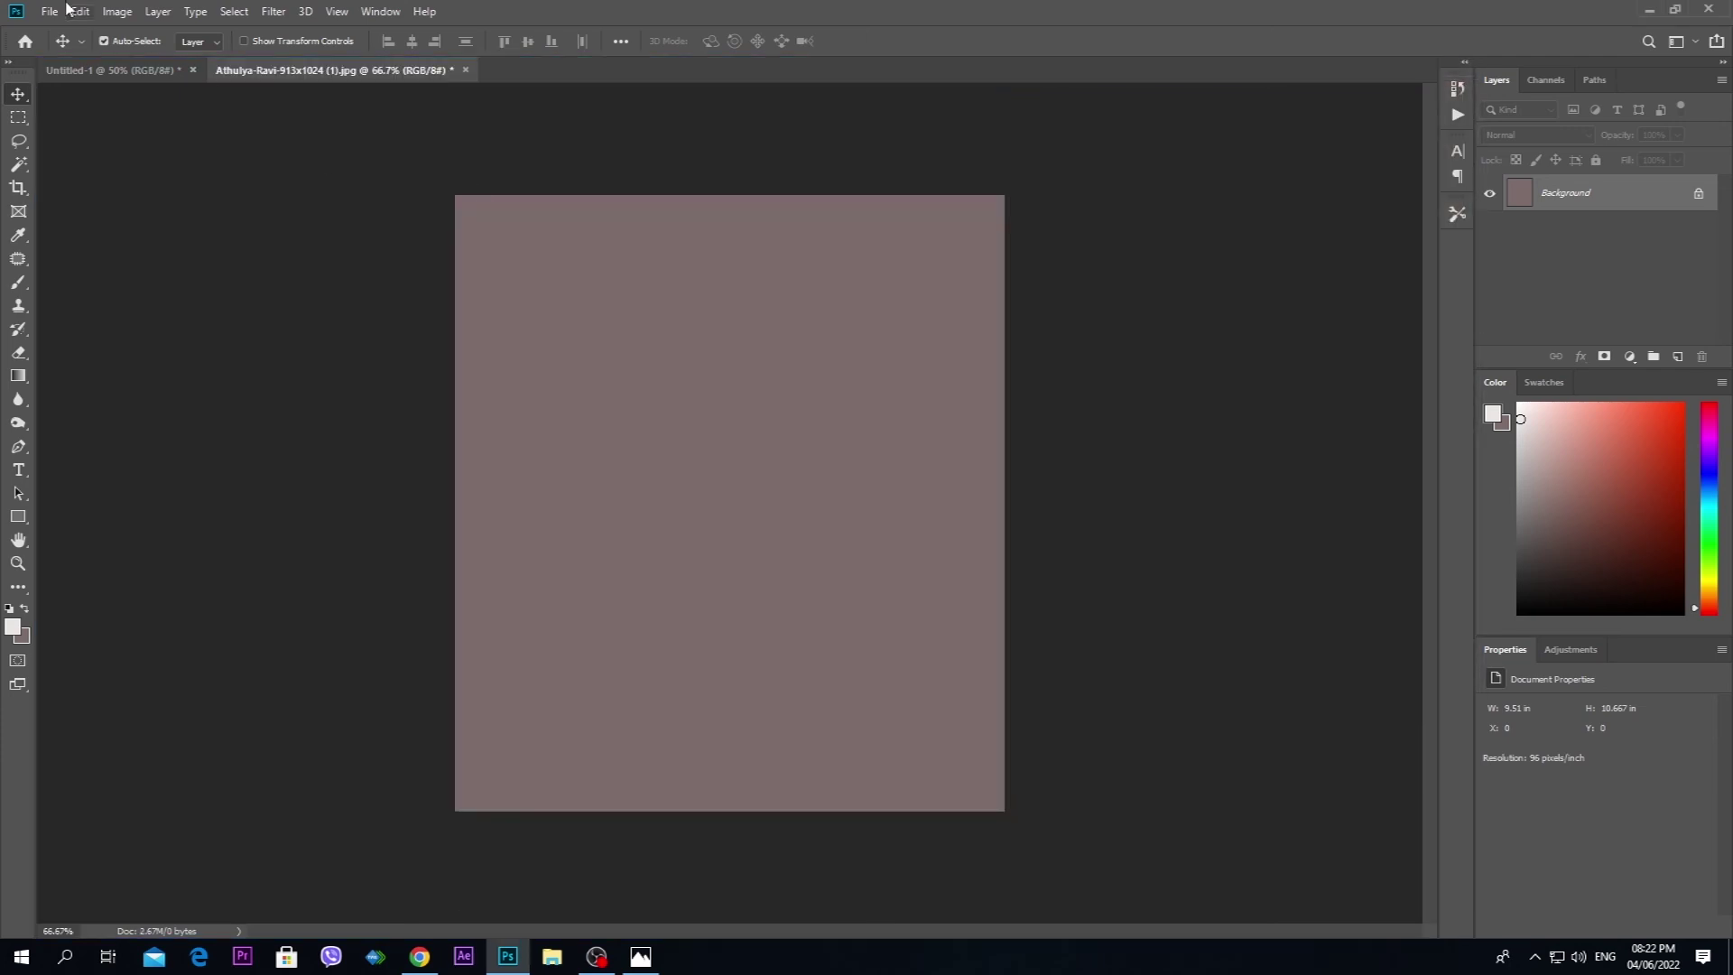
pyautogui.click(99, 70)
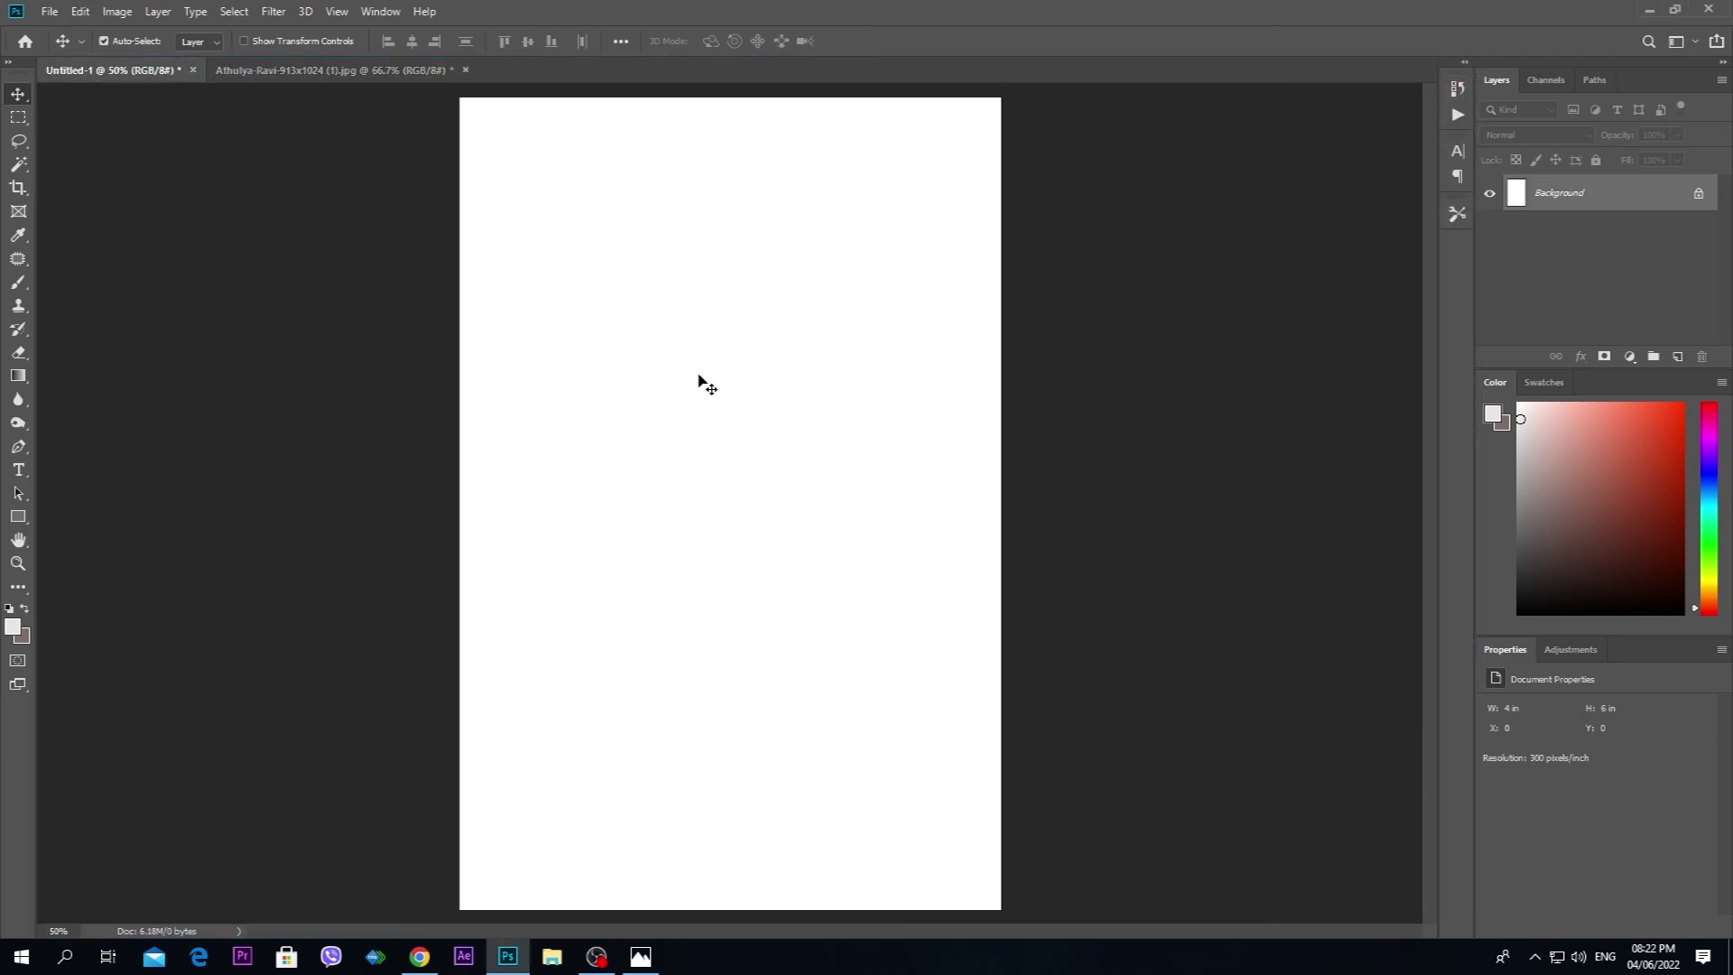
pyautogui.hotkey('ctrl', 'v')
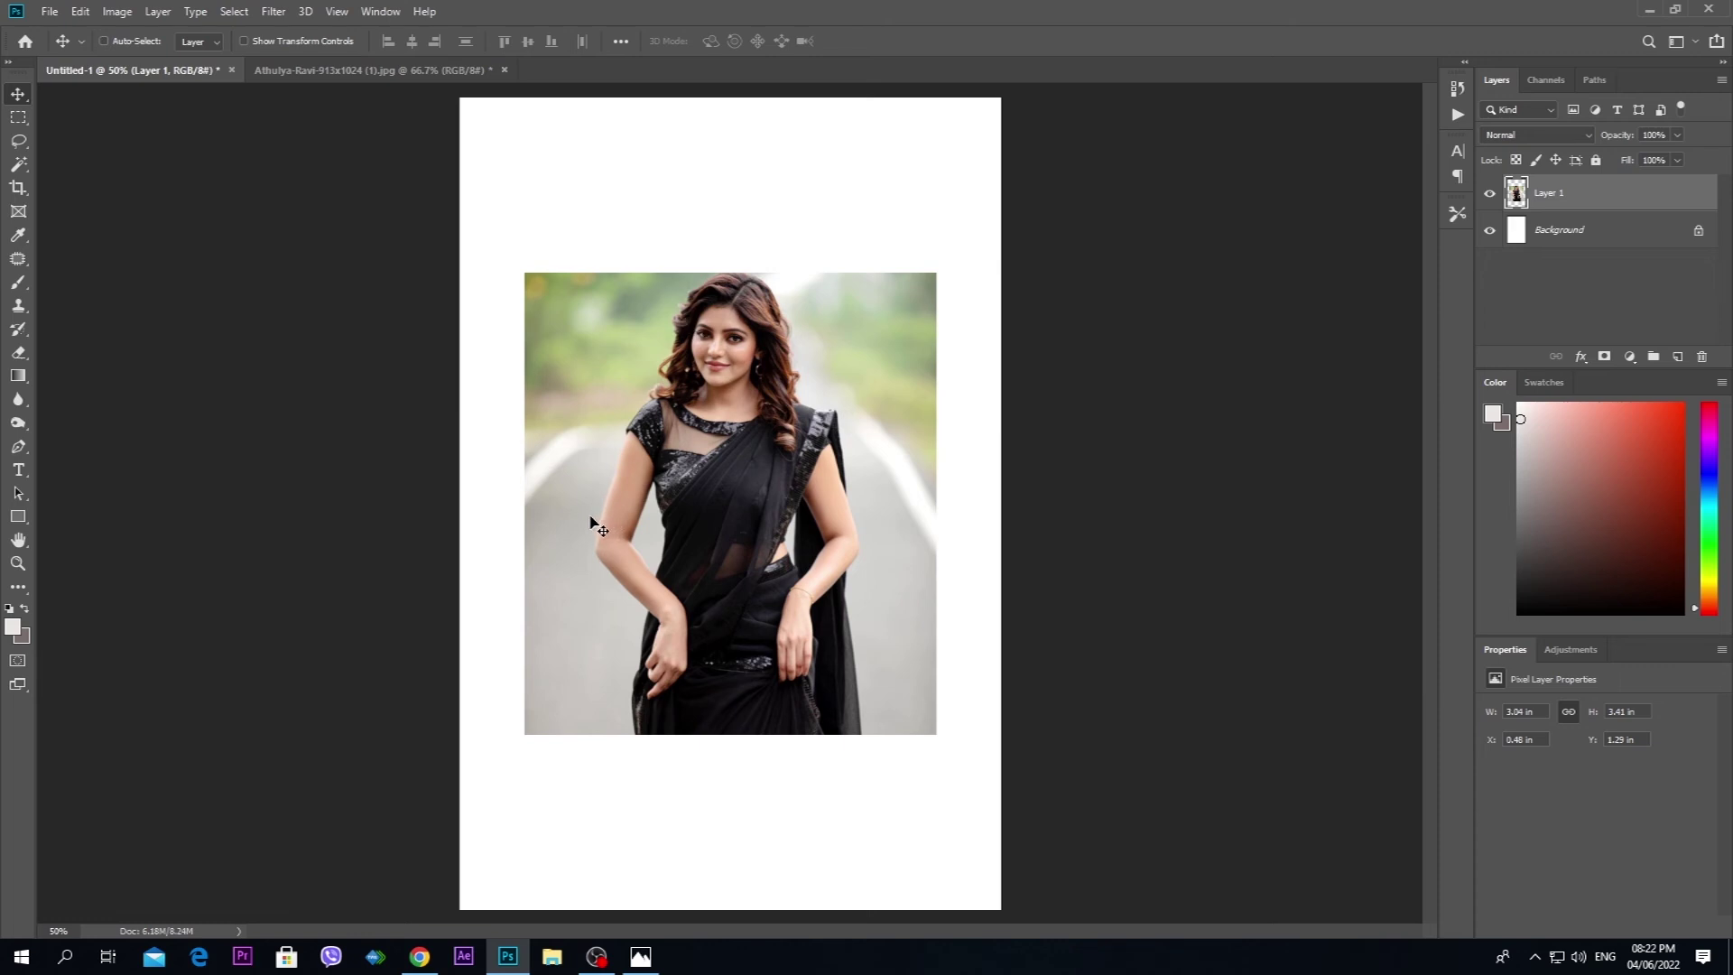
# - Scale the pasted portrait photo proportionally to about 5.48 x 6.14 in and position it to cover the whole upright page
pyautogui.hotkey('ctrl', 't')
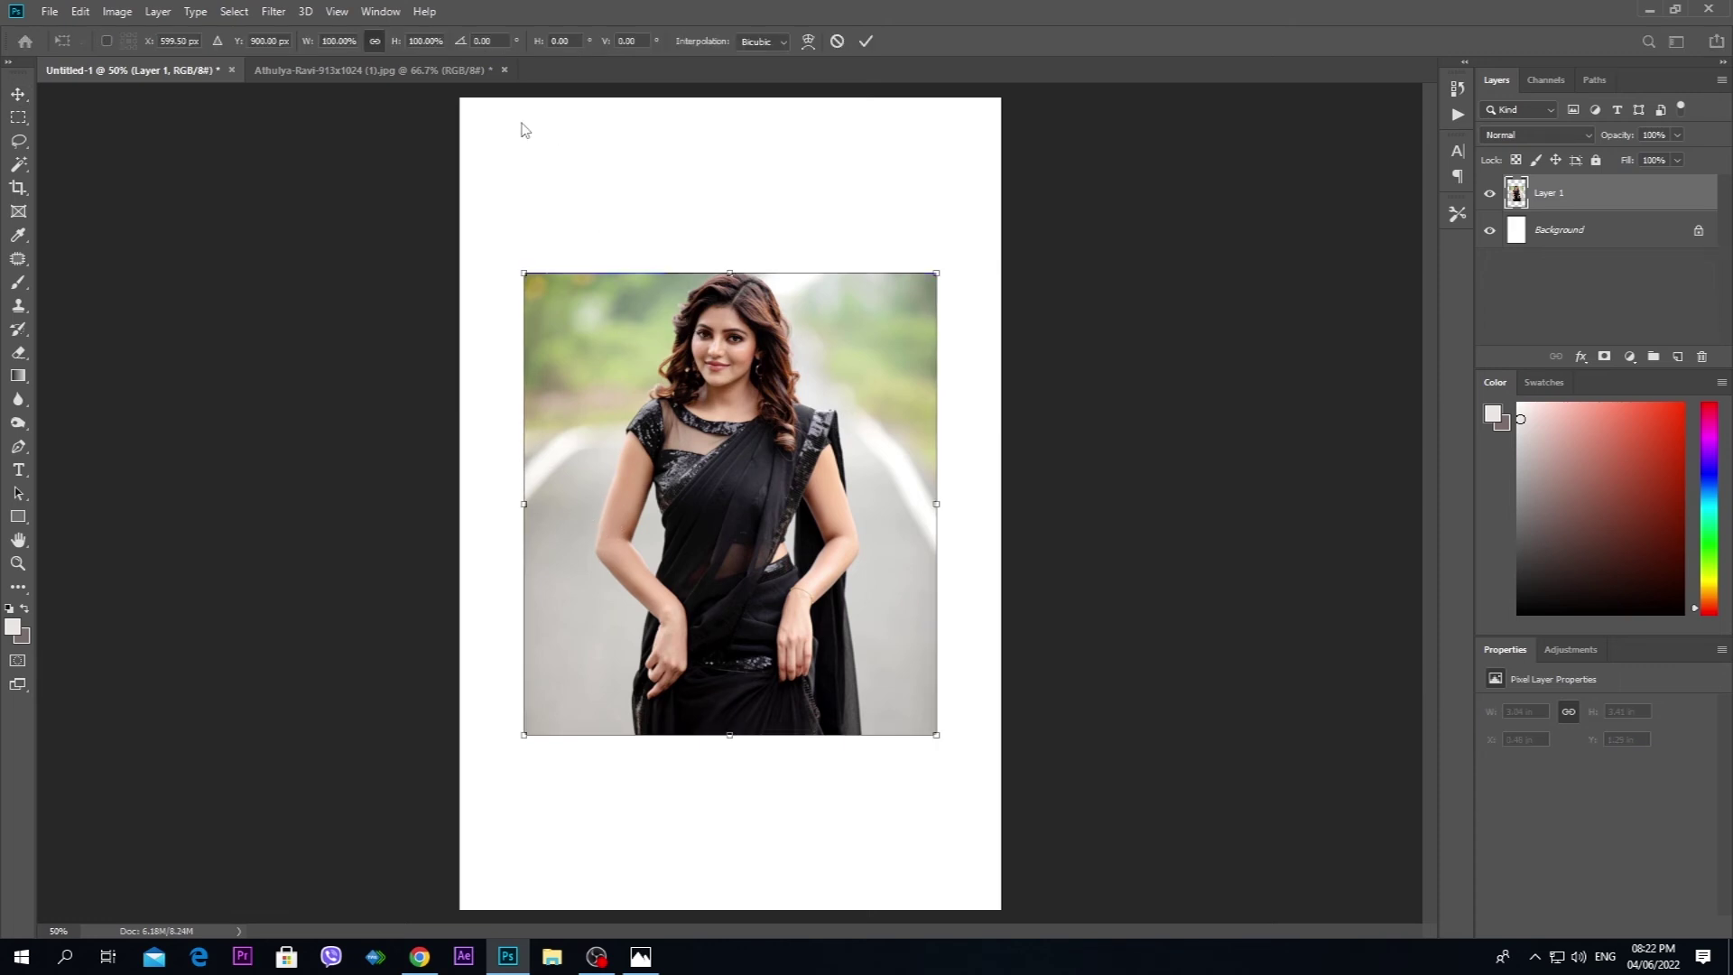
pyautogui.moveTo(934, 735); pyautogui.dragTo(1158, 864)
pyautogui.moveTo(788, 515); pyautogui.dragTo(691, 328)
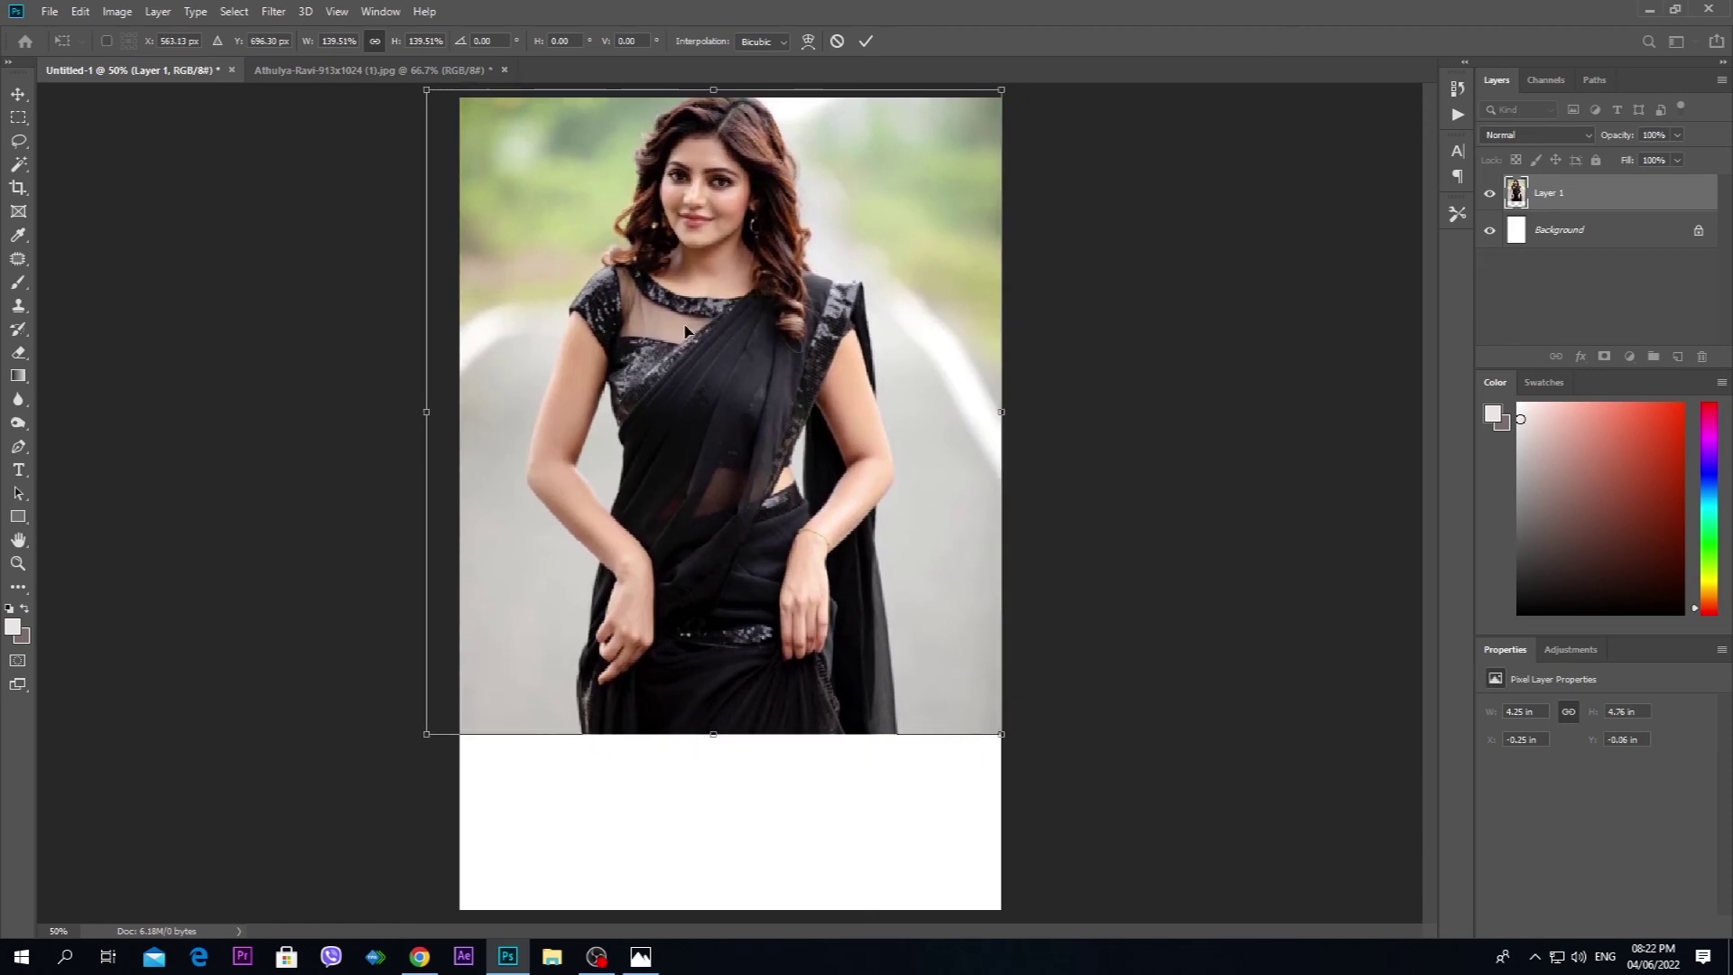
pyautogui.moveTo(1001, 730); pyautogui.dragTo(1168, 930)
pyautogui.moveTo(898, 678); pyautogui.dragTo(821, 686)
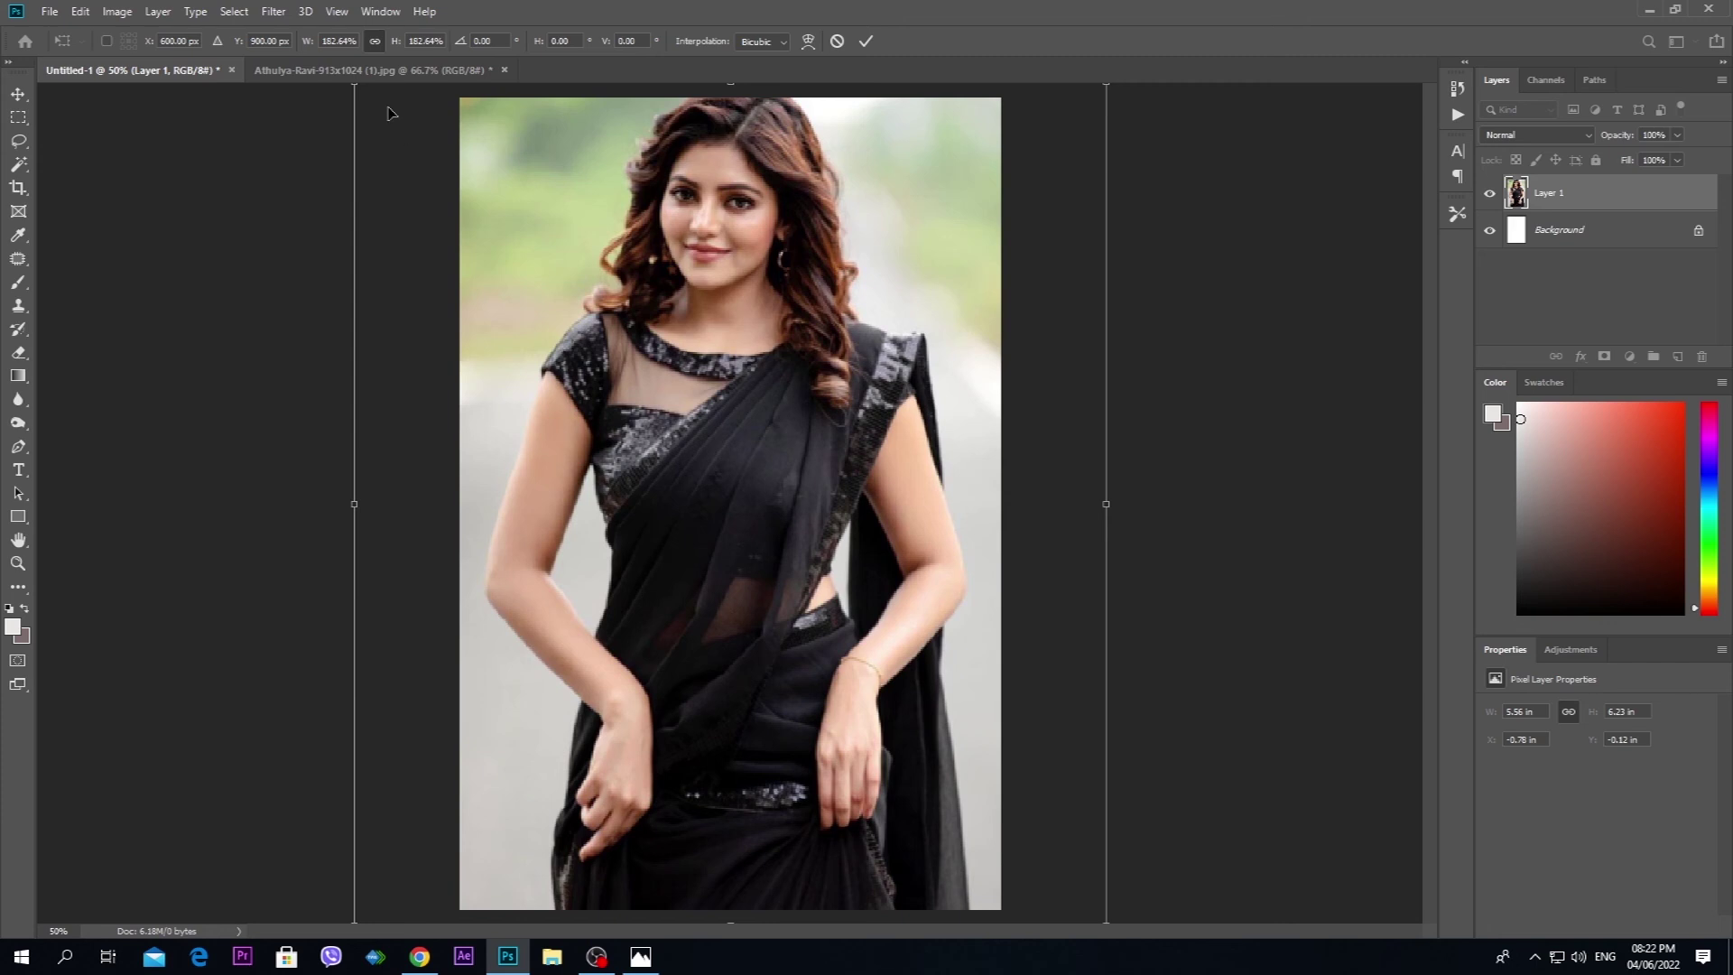
pyautogui.moveTo(354, 85); pyautogui.dragTo(365, 92)
pyautogui.moveTo(805, 463)
pyautogui.mouseDown()
pyautogui.moveTo(790, 460)
pyautogui.moveTo(827, 462)
pyautogui.moveTo(798, 456)
pyautogui.mouseUp()
pyautogui.press('Return')
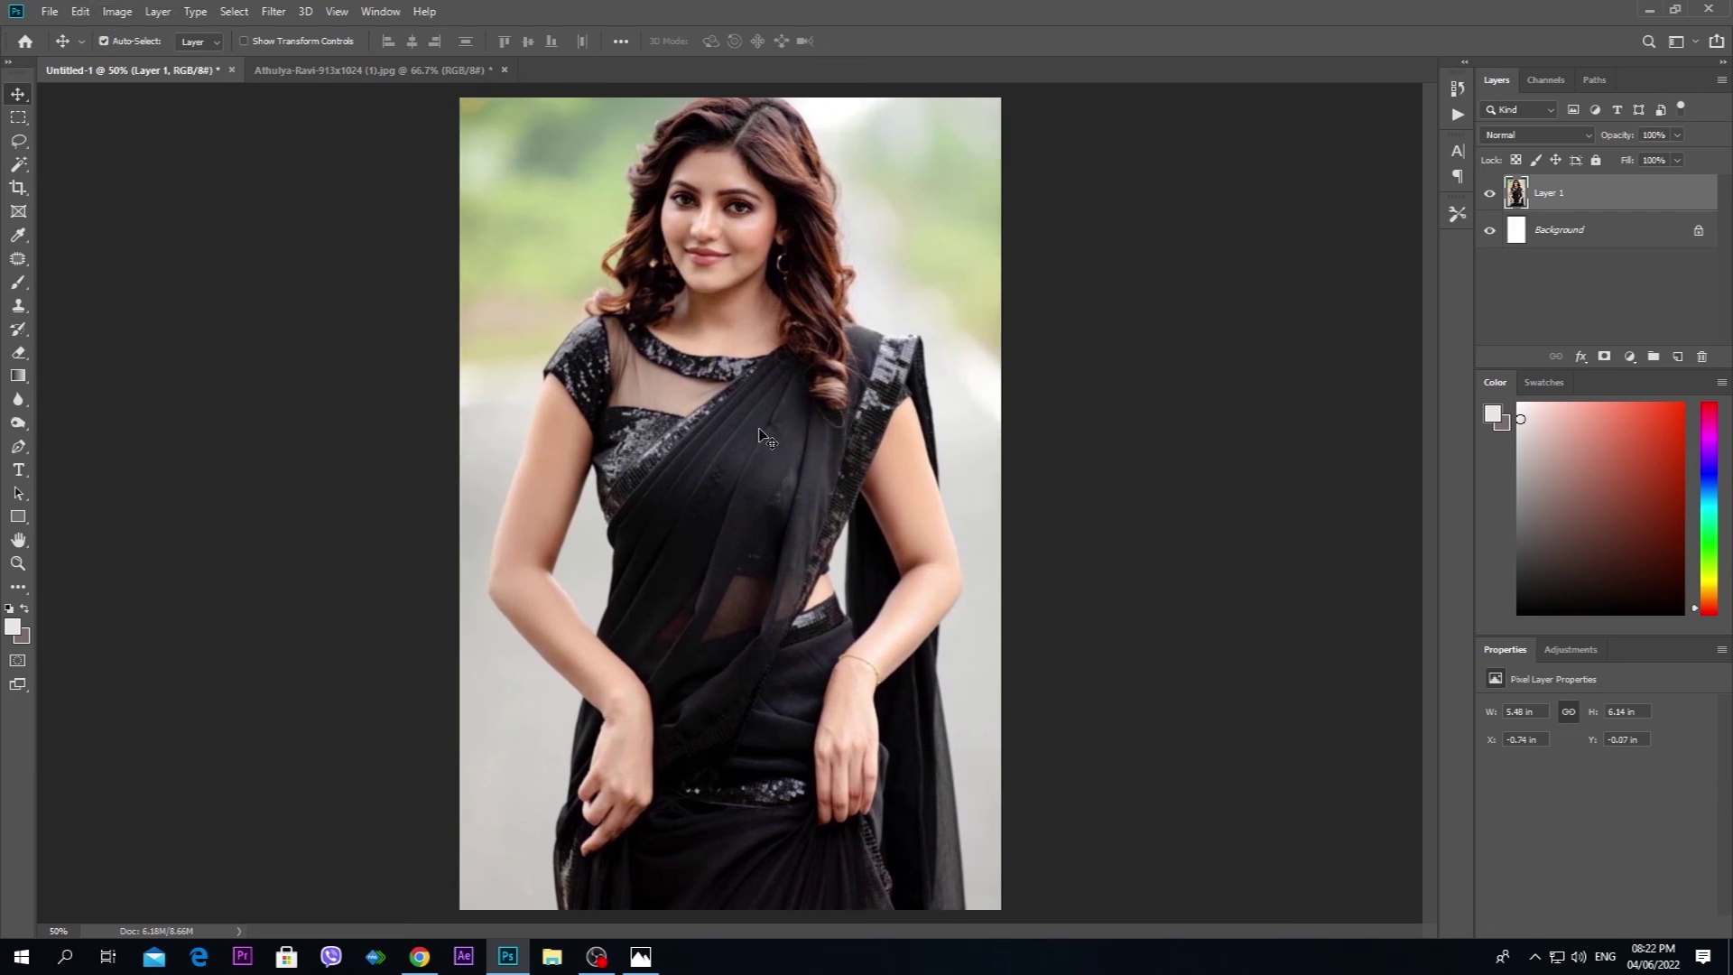
# - Rotate the whole canvas 90° clockwise into landscape orientation
pyautogui.click(116, 12)
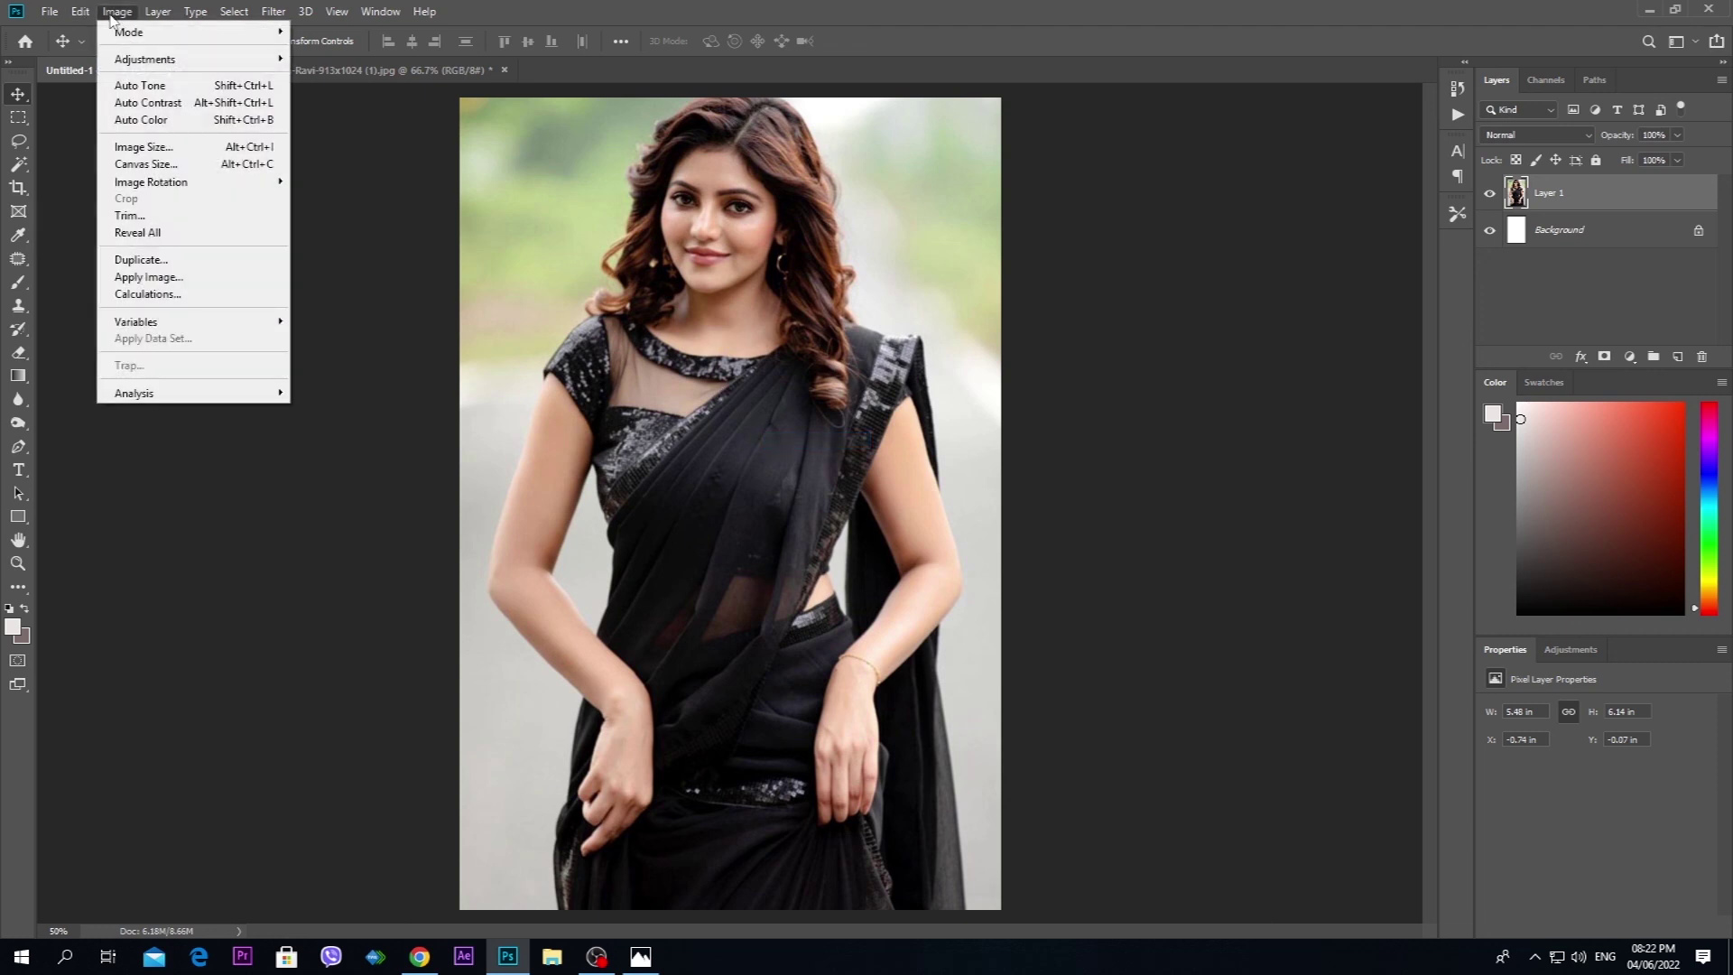
pyautogui.click(681, 458)
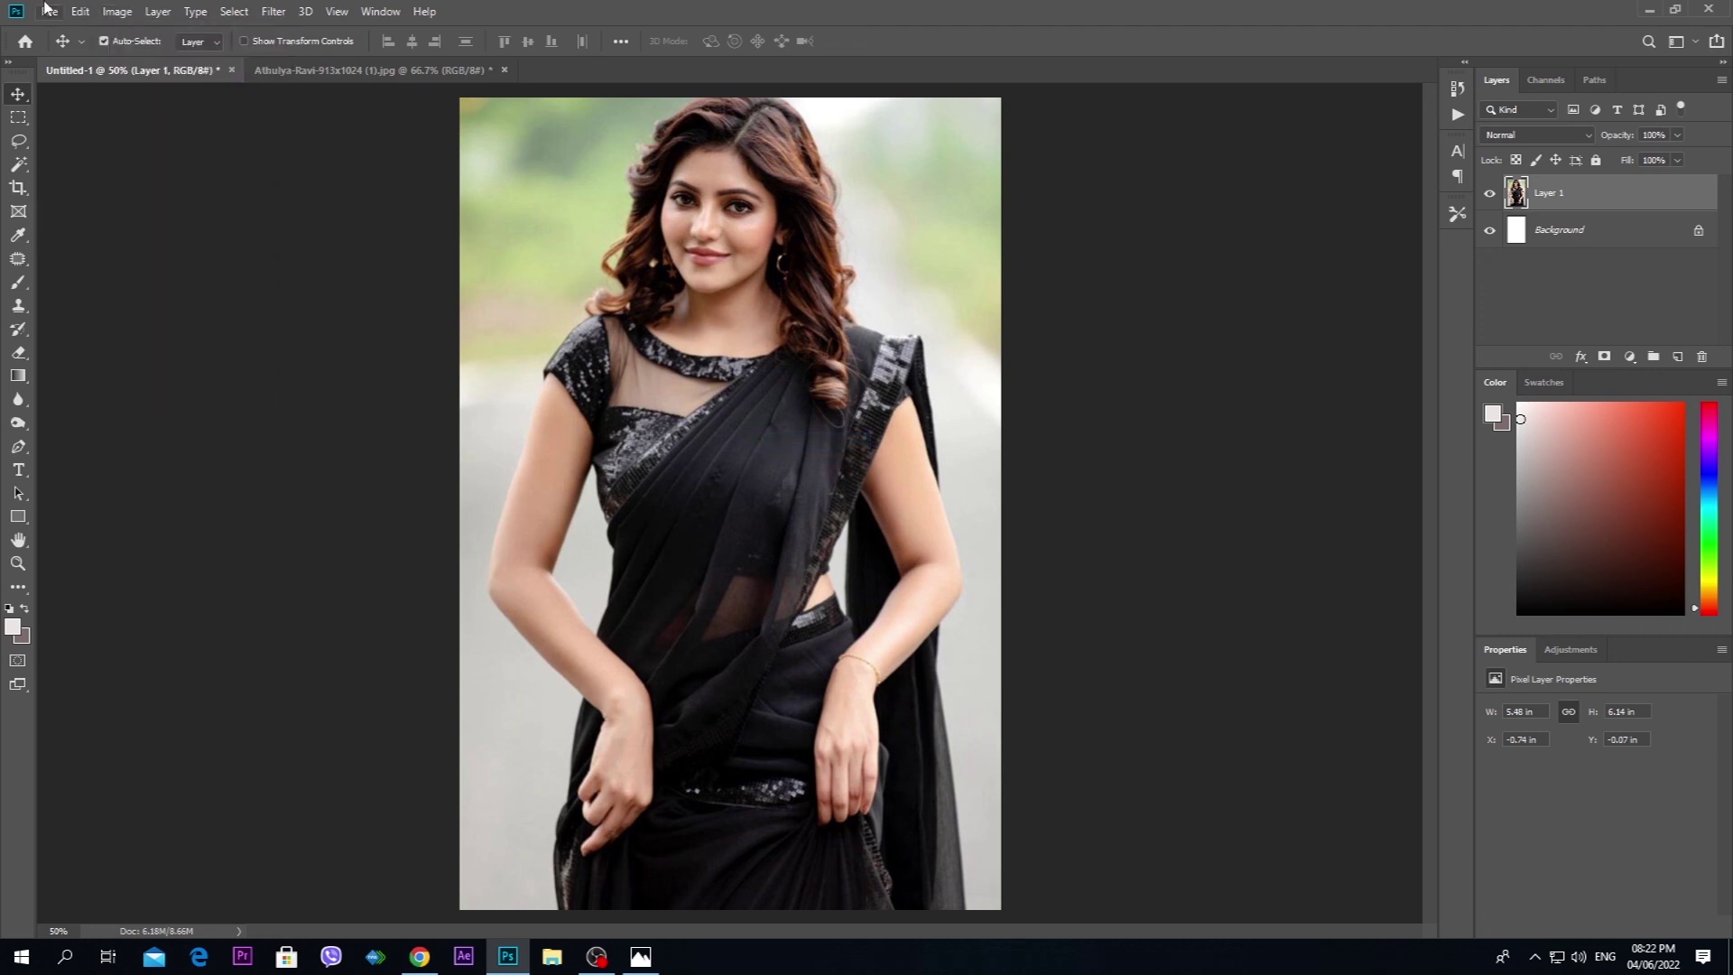
pyautogui.click(116, 12)
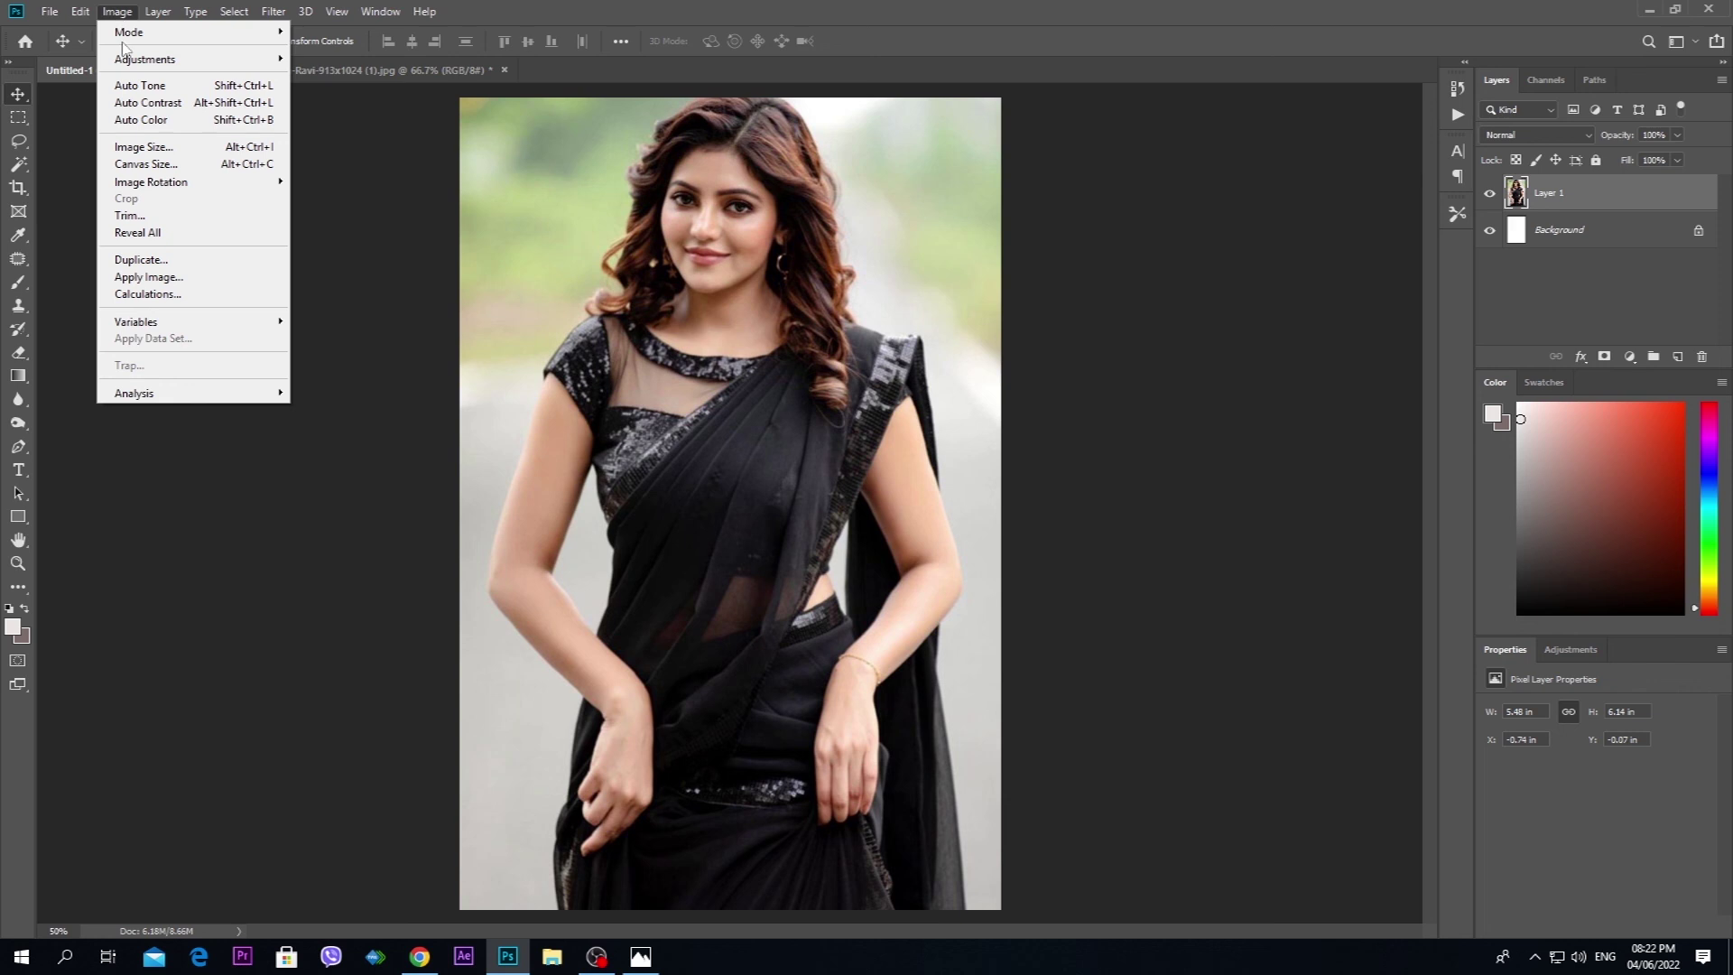
pyautogui.moveTo(176, 185)
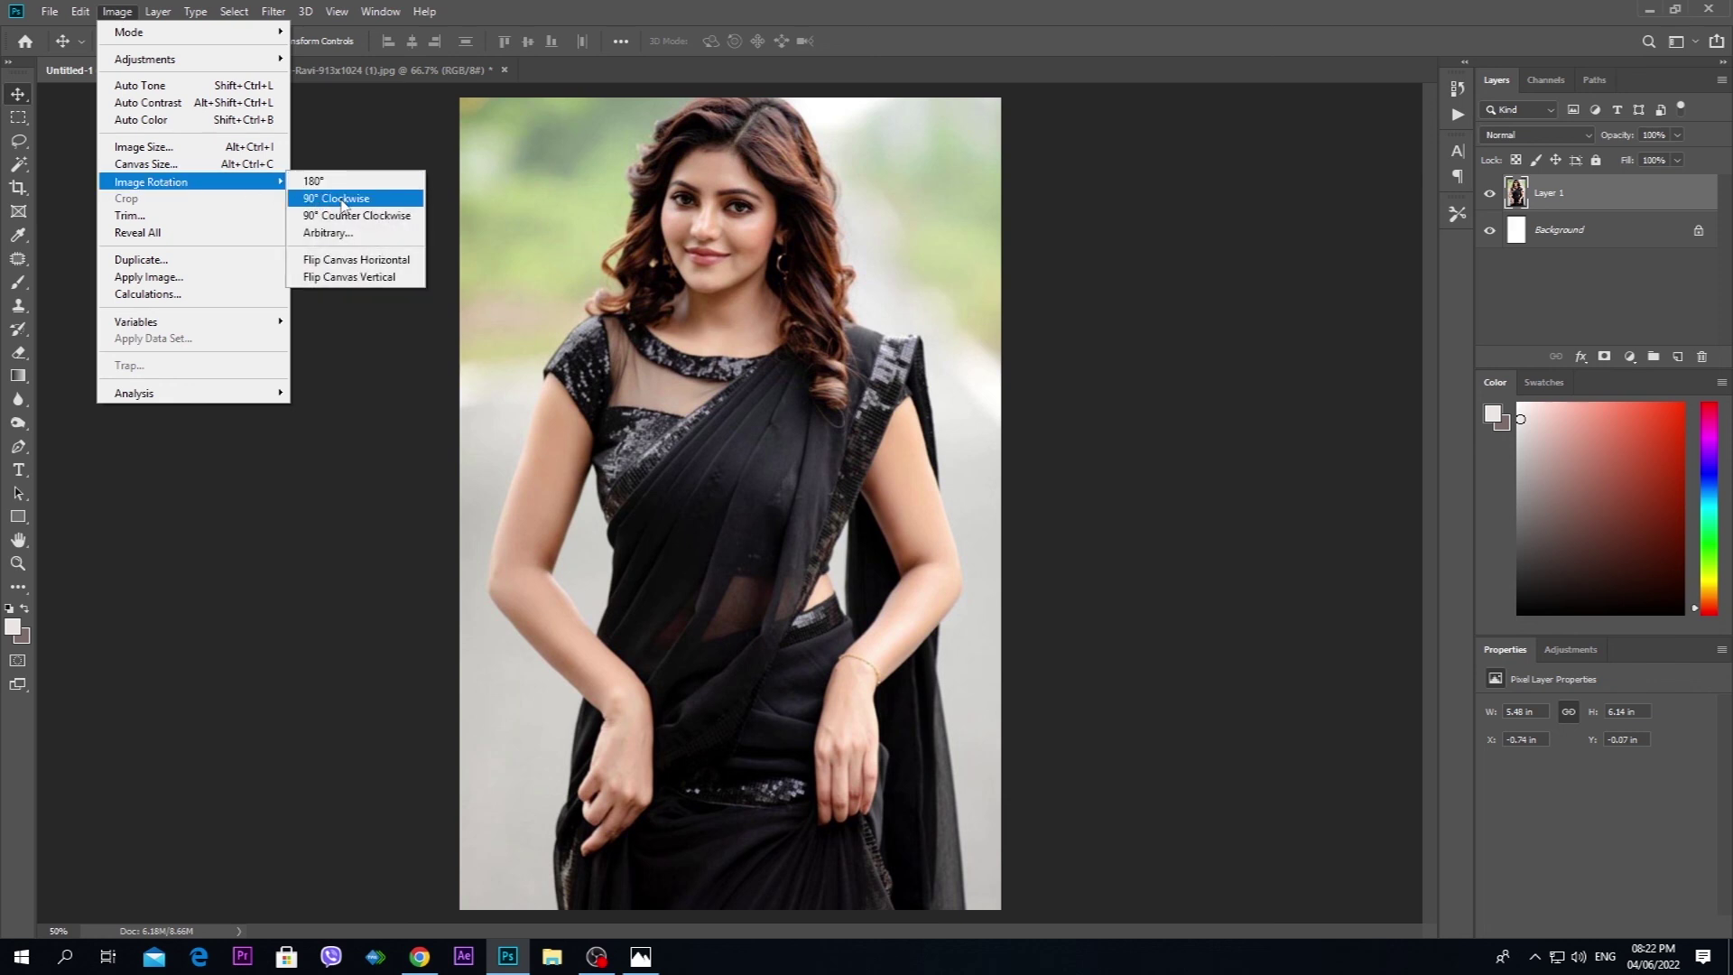
pyautogui.click(343, 198)
pyautogui.rightClick(774, 374)
pyautogui.click(782, 379)
pyautogui.moveTo(941, 574); pyautogui.dragTo(982, 621)
pyautogui.hotkey('ctrl', 'z')
# - Select the photo layer and rotate it 90° counter clockwise with Free Transform so the woman stands upright on the landscape page
pyautogui.rightClick(807, 393)
pyautogui.click(815, 401)
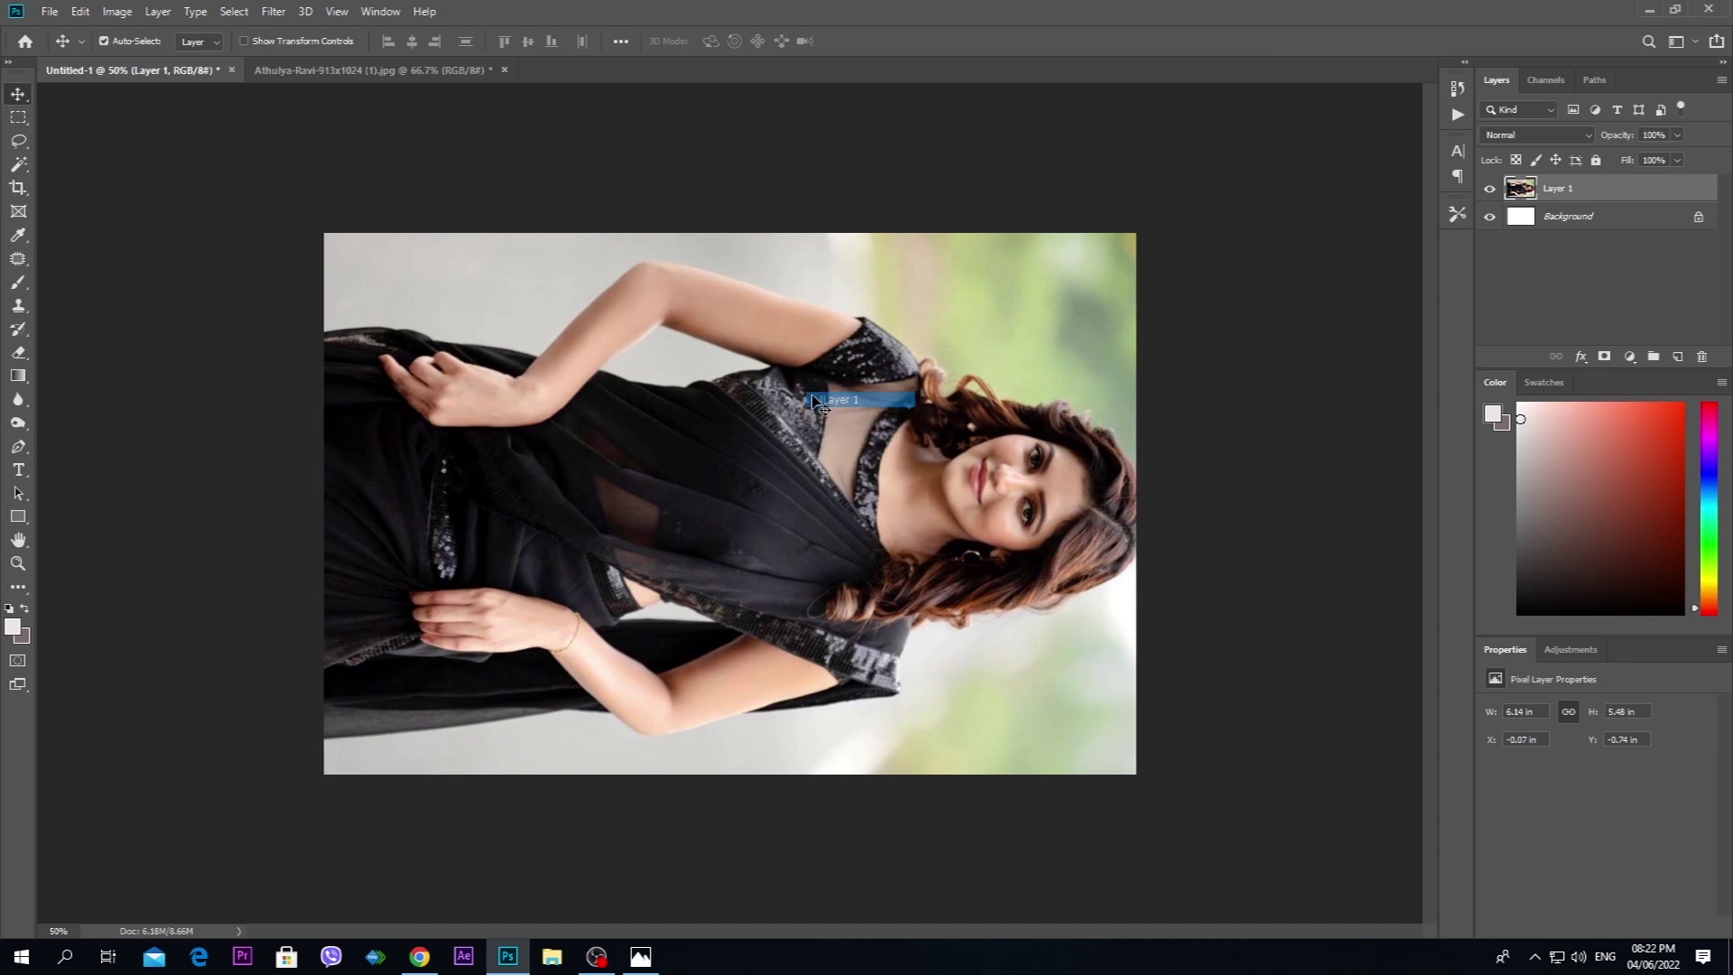
pyautogui.hotkey('ctrl', 't')
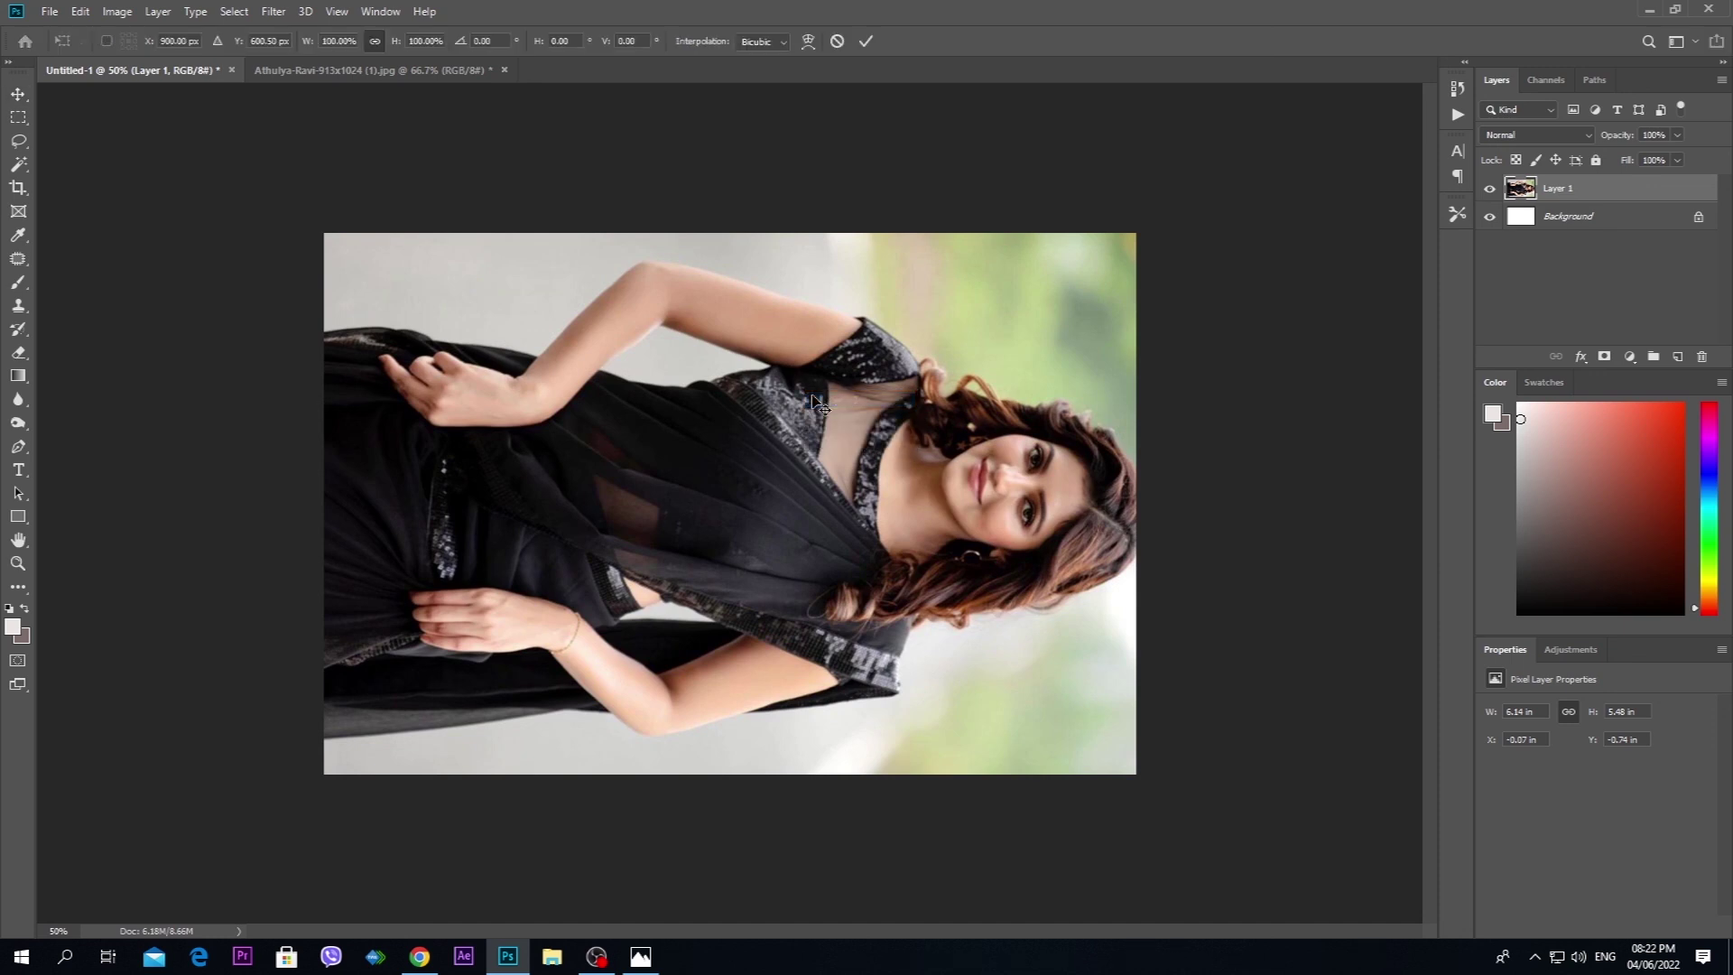
pyautogui.rightClick(787, 323)
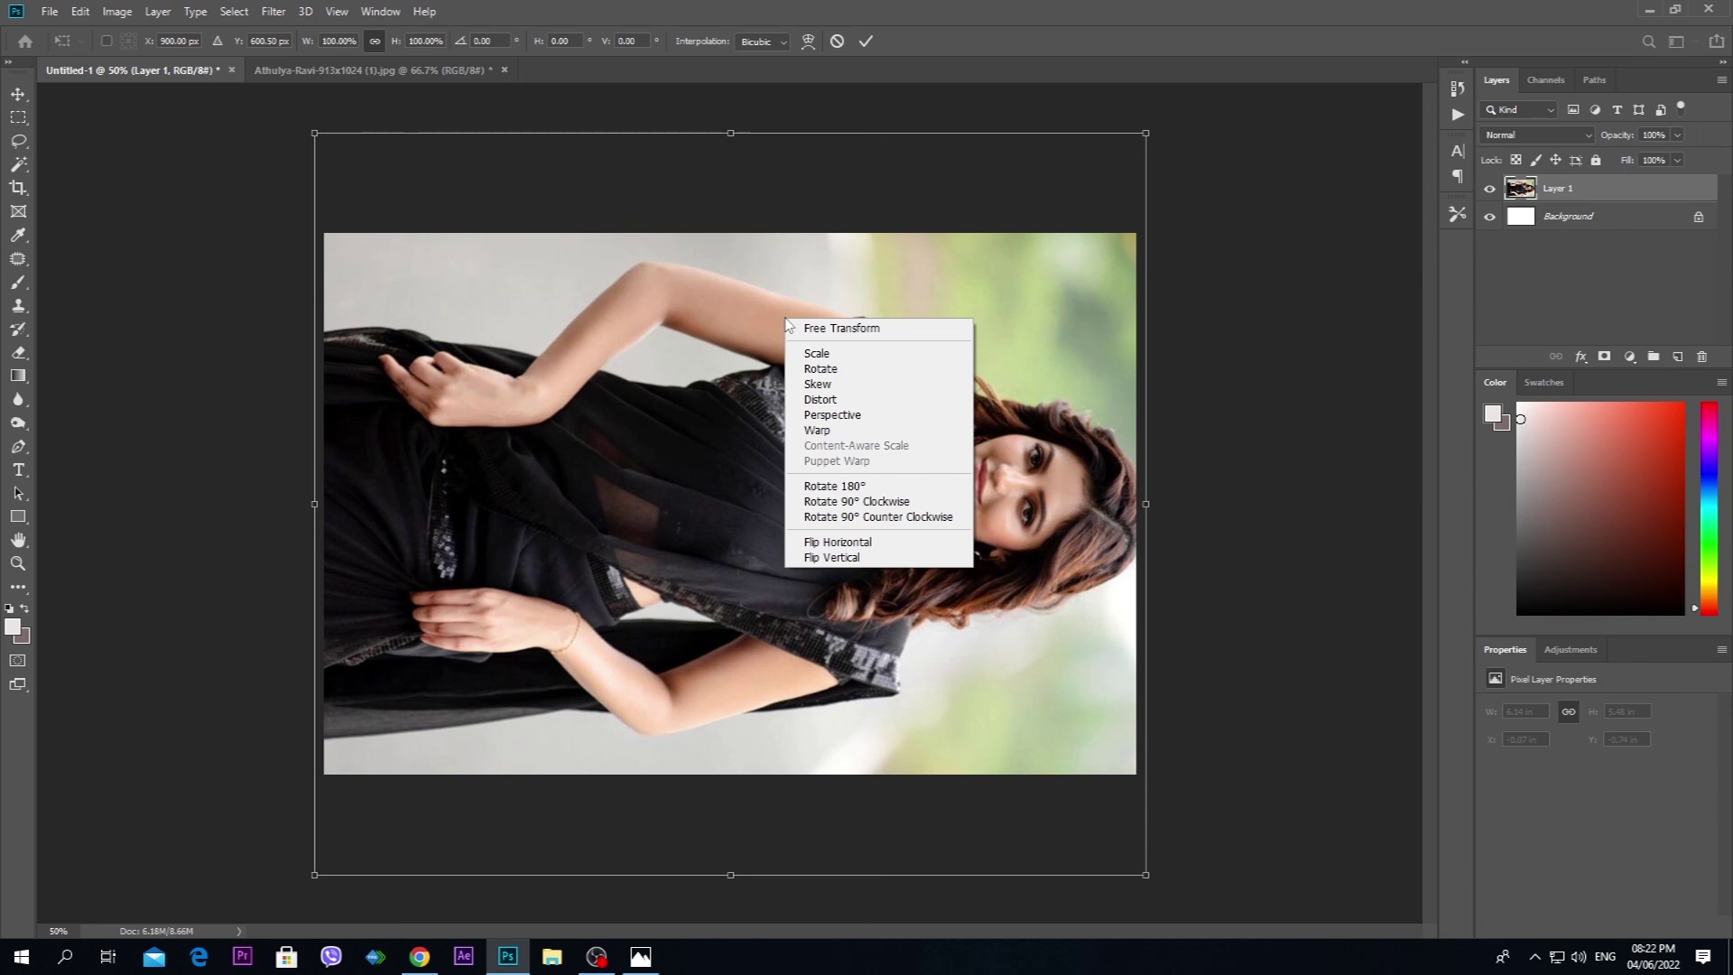
pyautogui.click(891, 517)
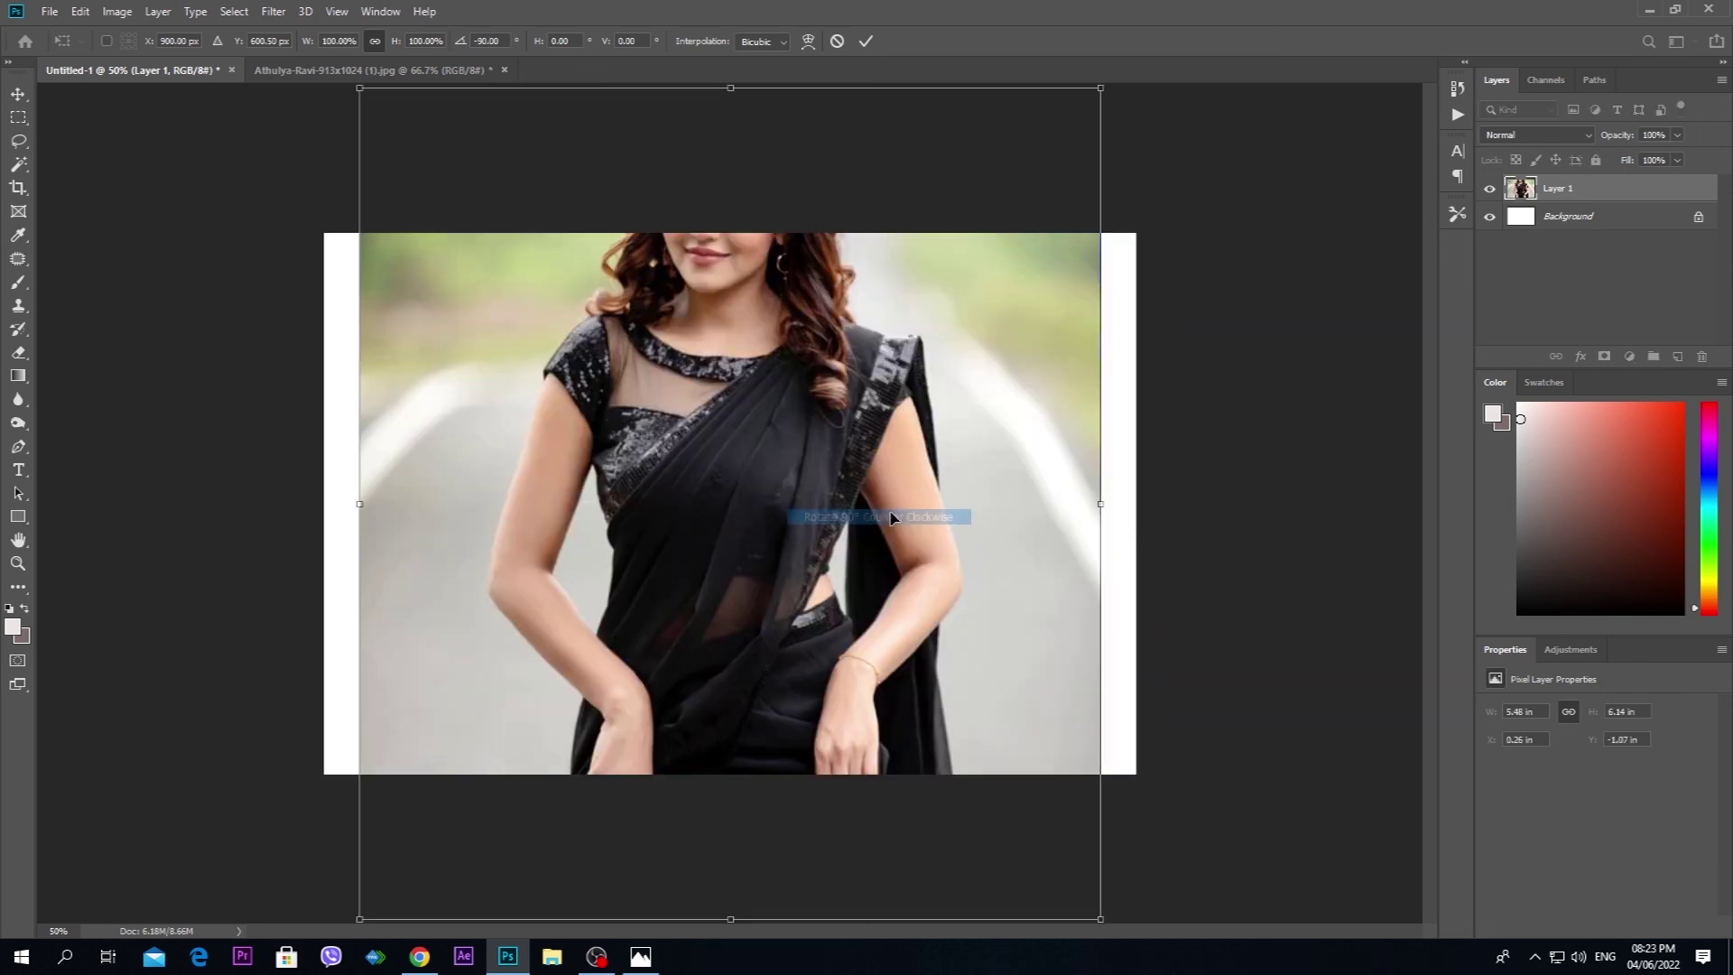
# - Move the photo down to show the full head and enlarge it to about 6.11 x 6.85 in, covering the landscape page
pyautogui.moveTo(787, 338); pyautogui.dragTo(788, 484)
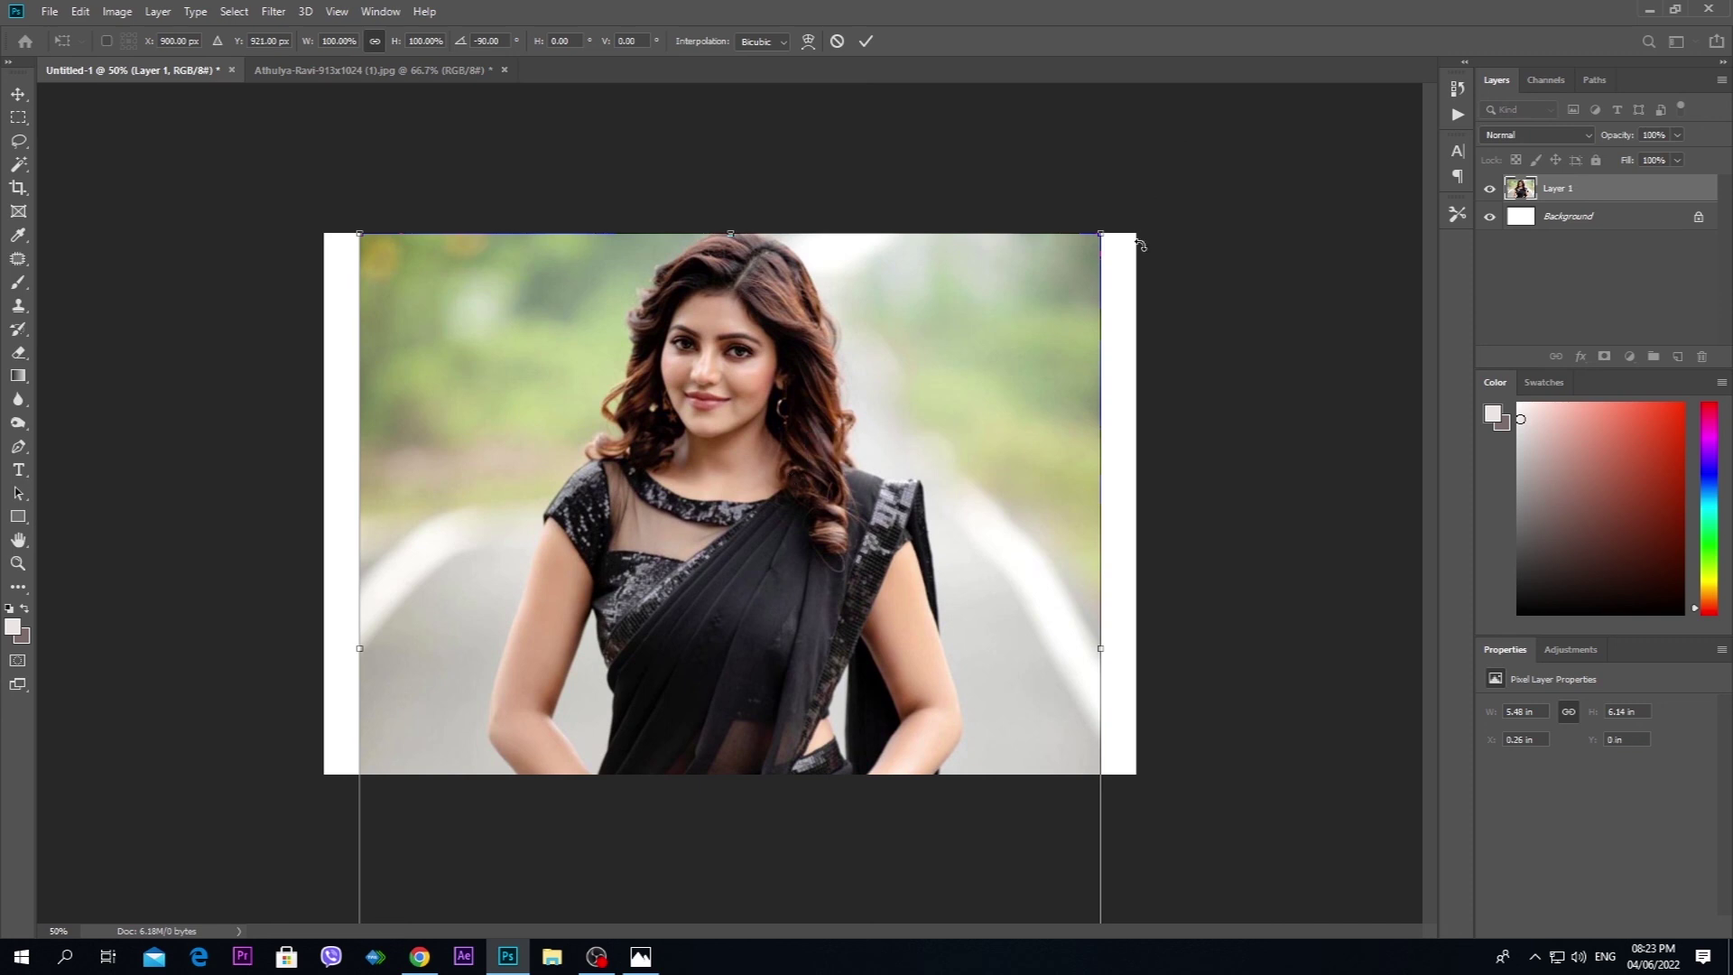
pyautogui.moveTo(1101, 232); pyautogui.dragTo(1197, 125)
pyautogui.moveTo(832, 469); pyautogui.dragTo(785, 562)
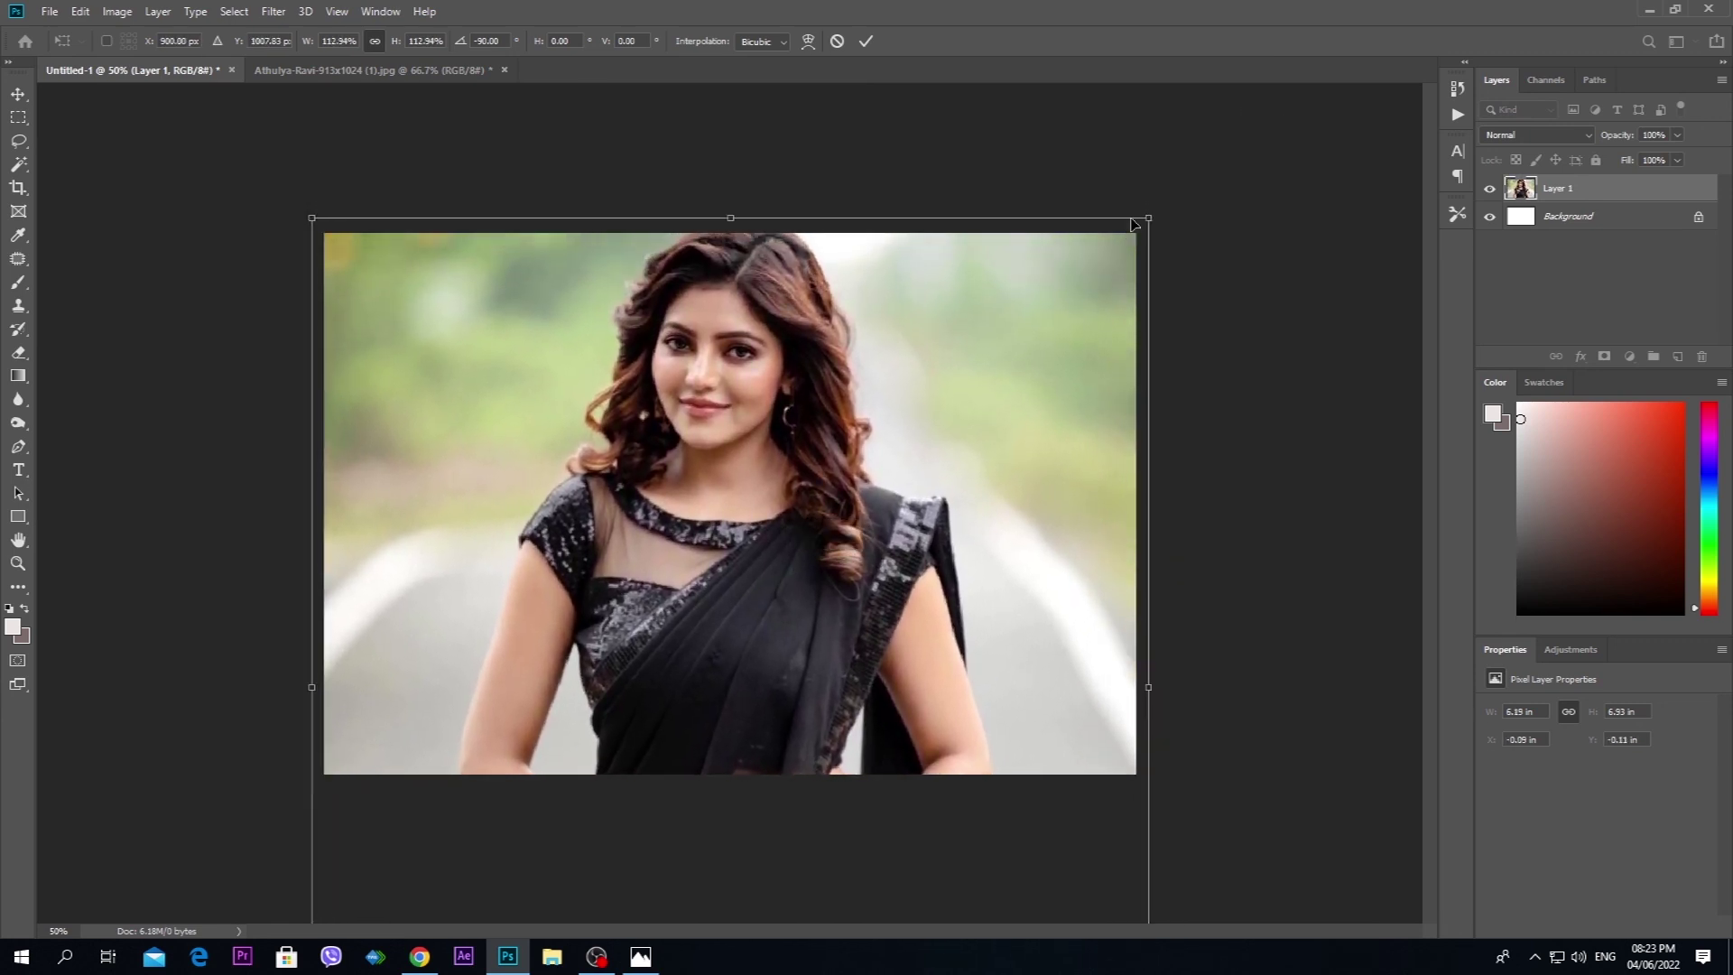
pyautogui.moveTo(1148, 217); pyautogui.dragTo(1138, 229)
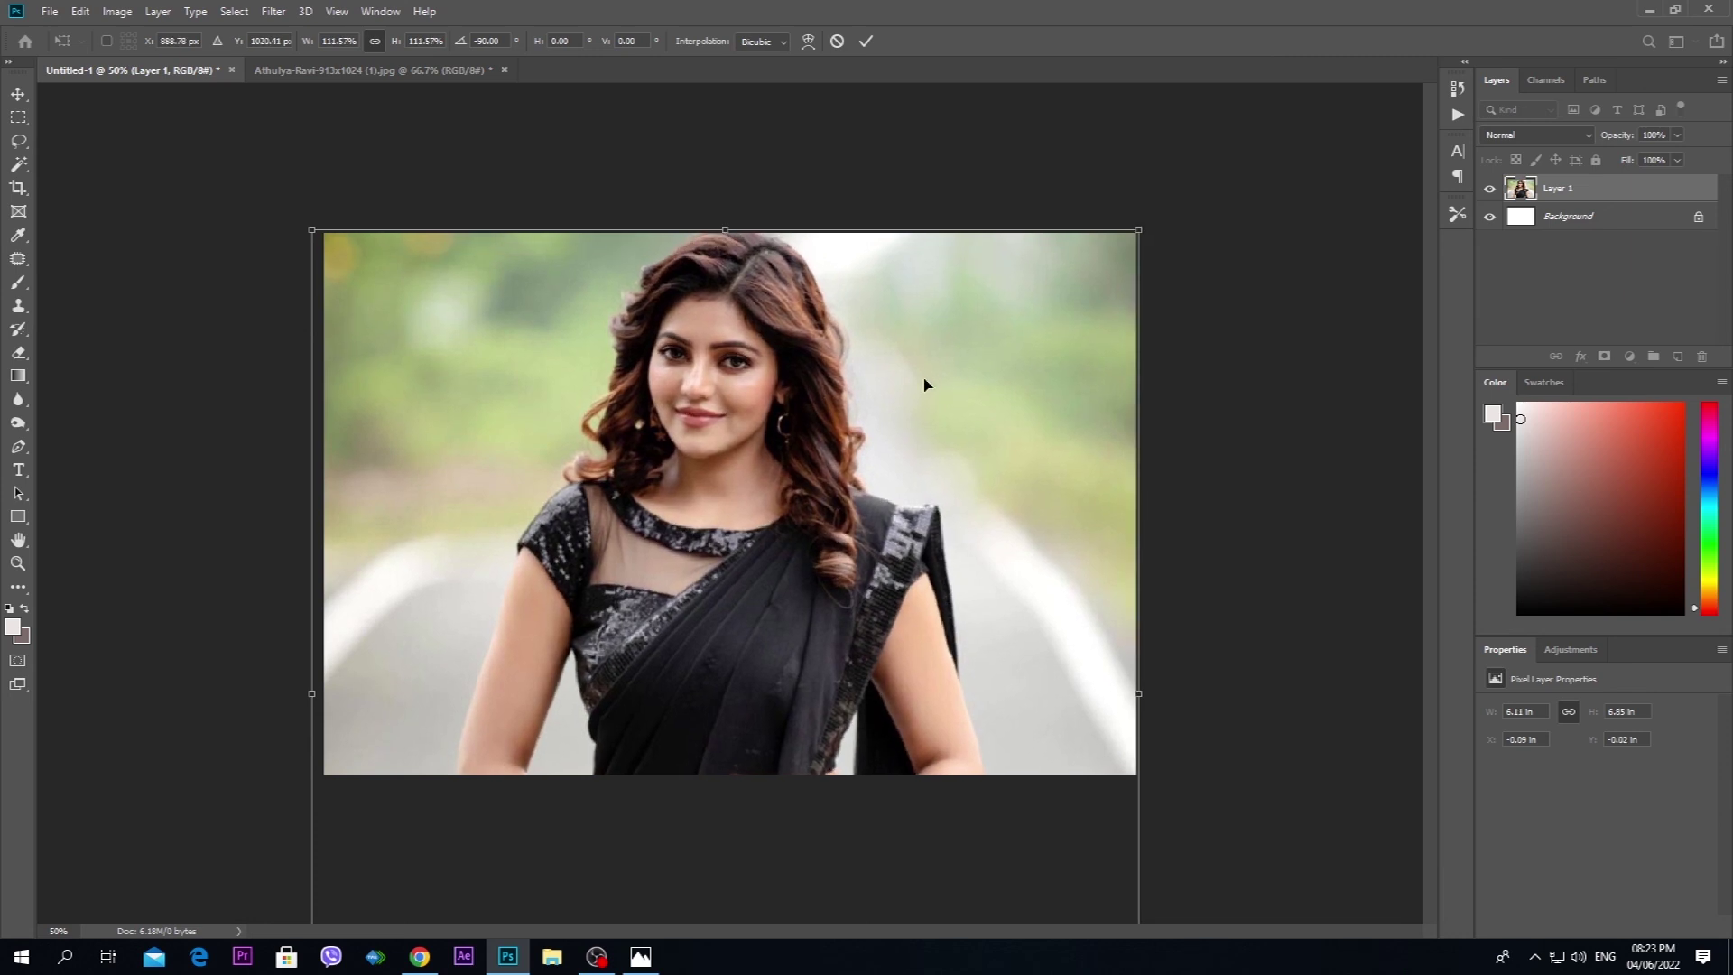
pyautogui.press('Return')
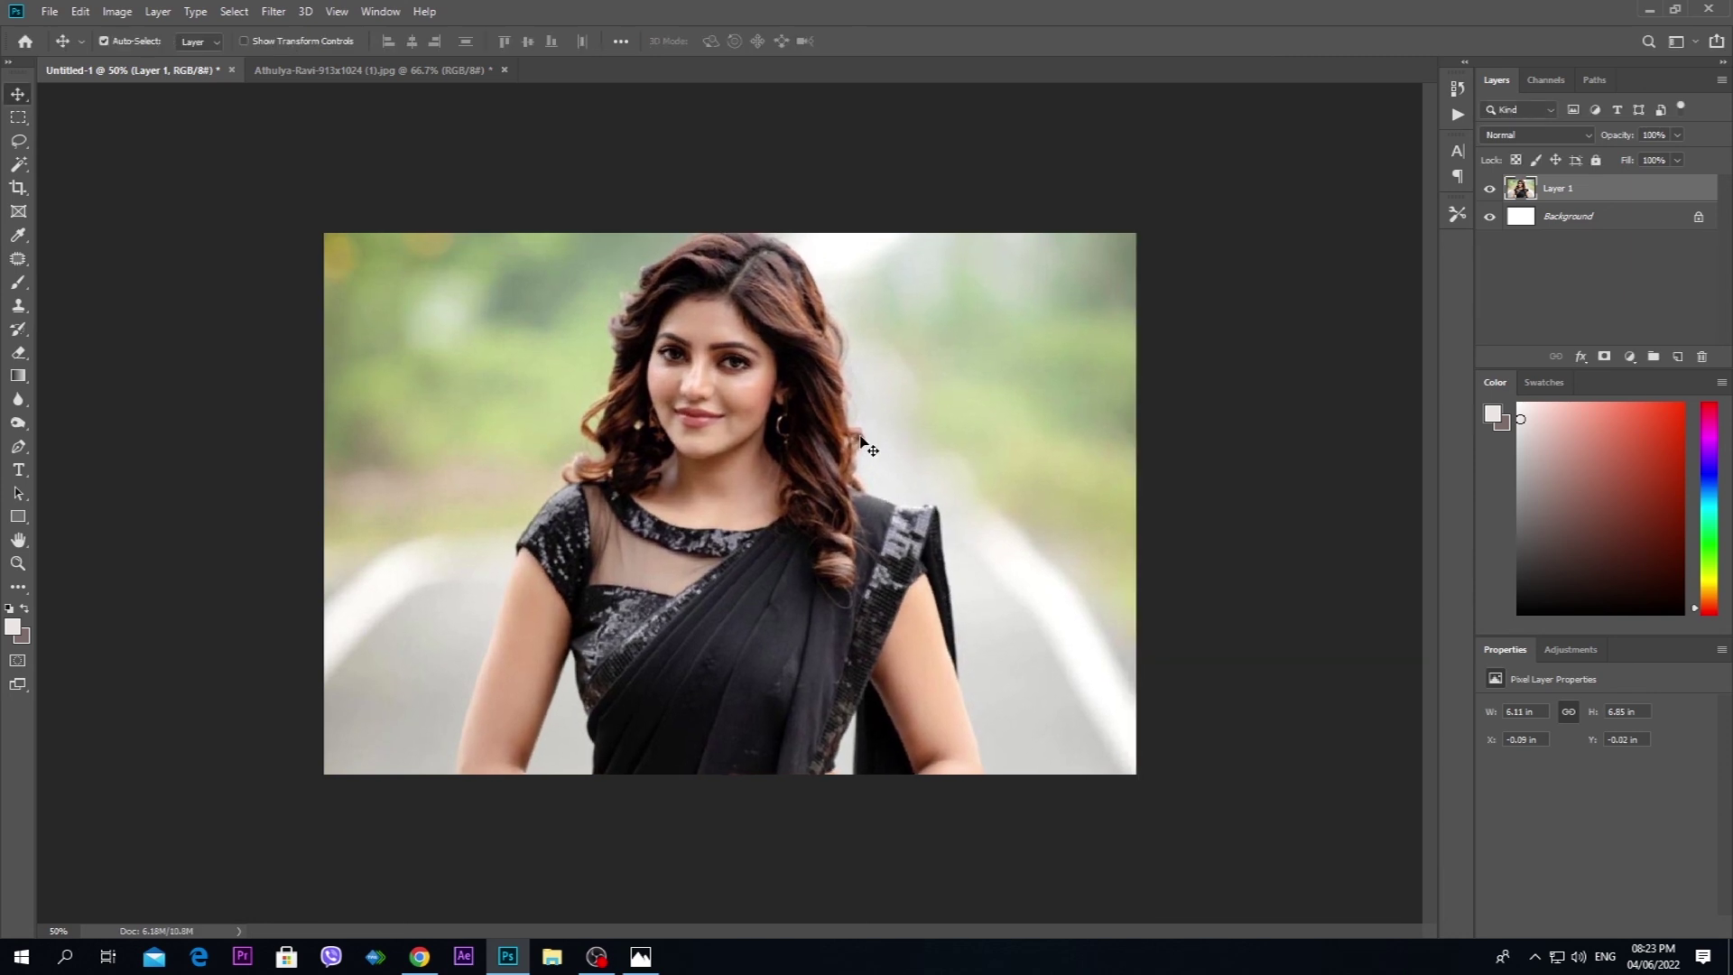